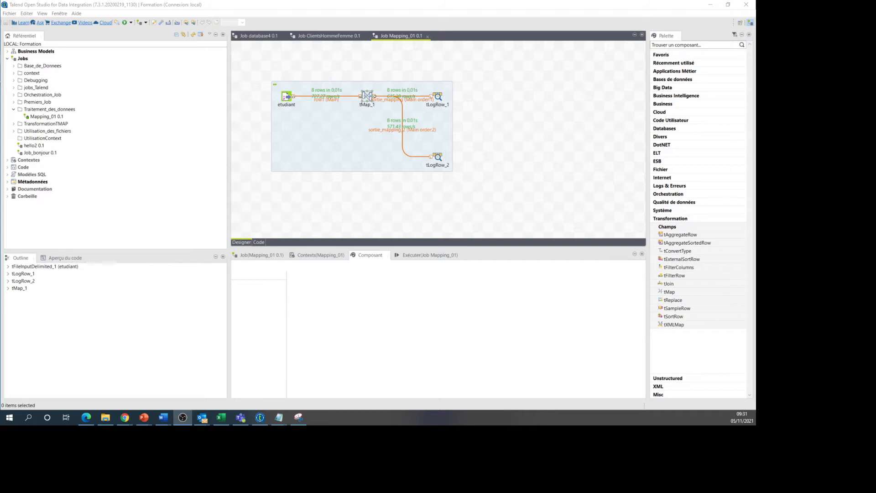
- Start a new job in the Traitement_des_donnees folder, named jointure_interne_tmap with the objective "faire une jointure interne"
key("alt+Tab")
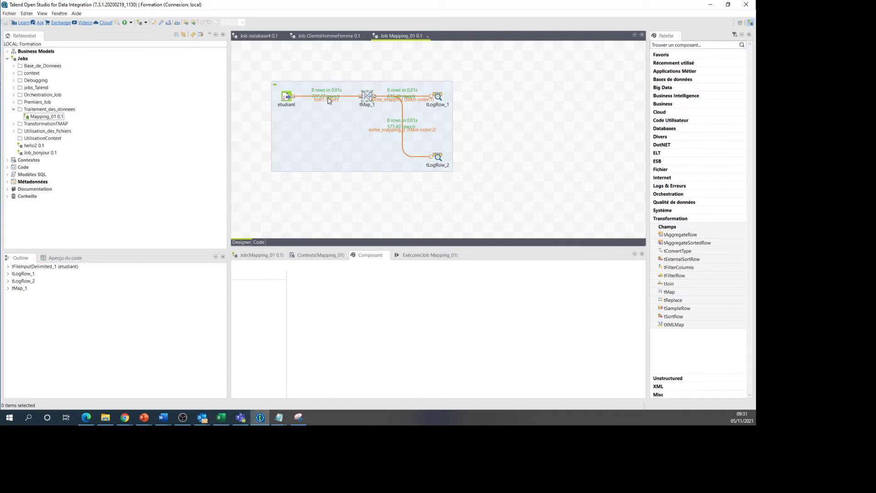
right_click(46, 110)
left_click(66, 114)
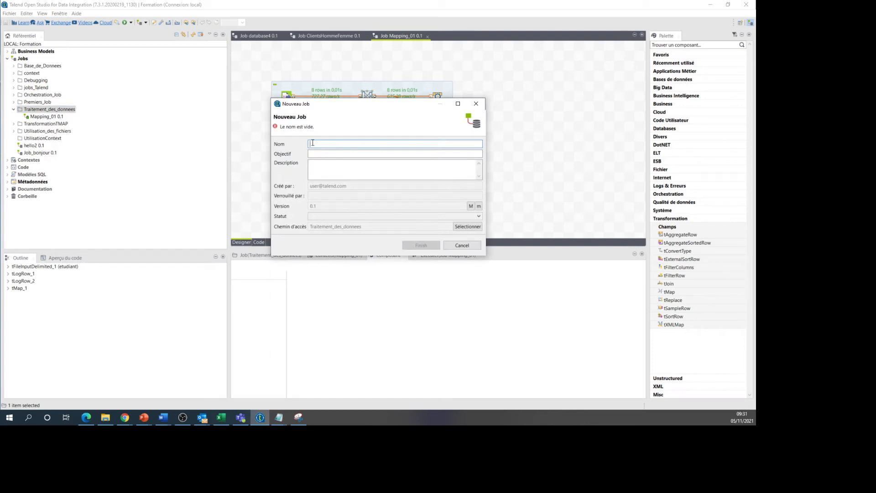
type("jo")
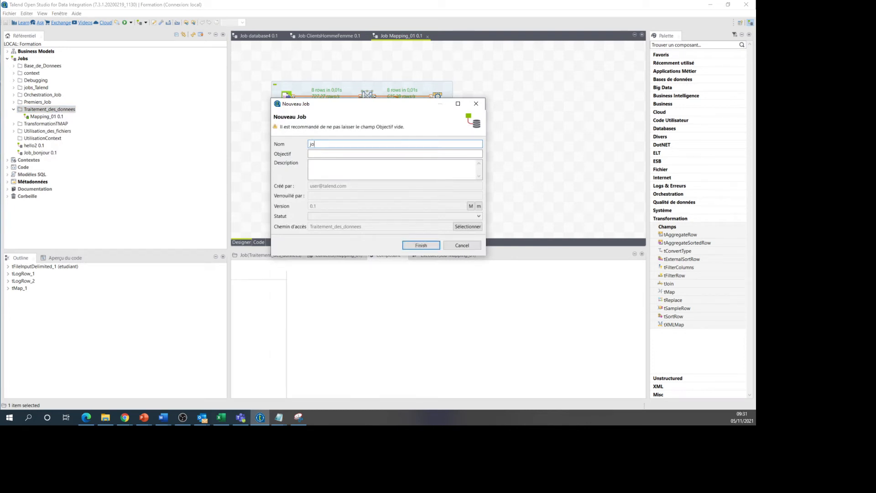
type("inture_interne_tmap")
left_click(323, 153)
type("faire une jointure")
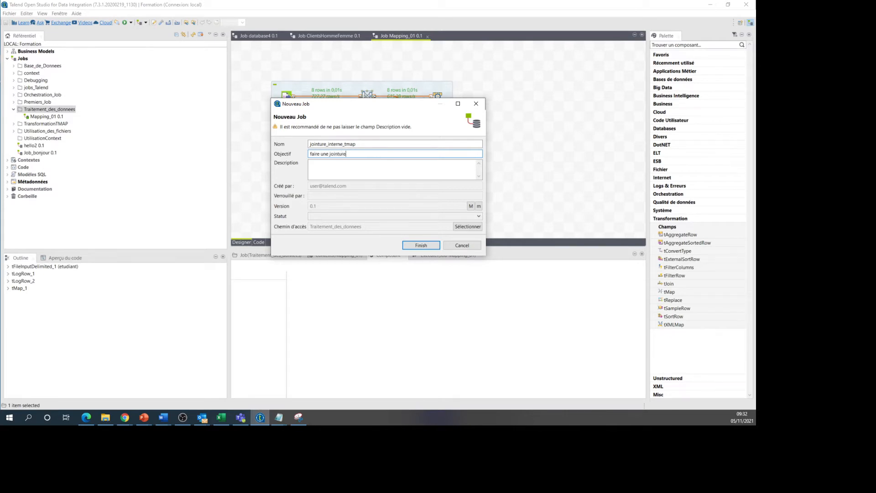
type(" interne")
- Enter the job description "utiliser un tmap pour faire une jointure entre deux fichiers" and create the job
left_click(319, 165)
type("f")
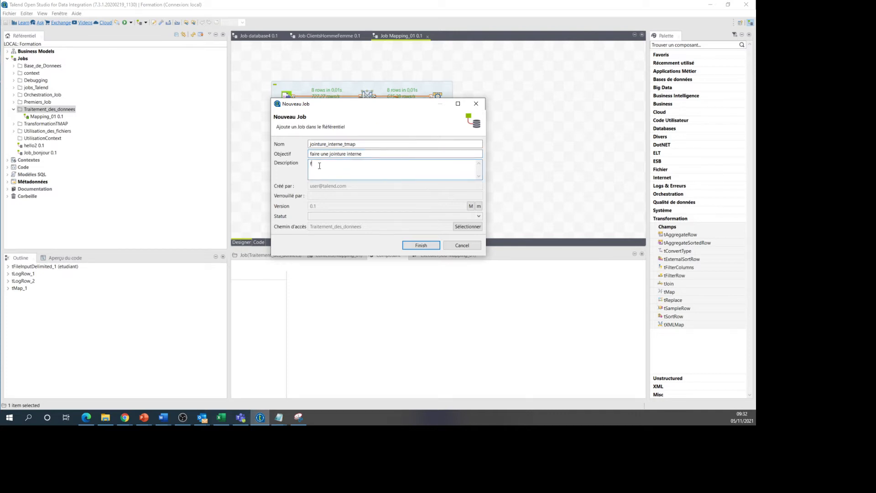
key("BackSpace")
type("utiliser un tmap pour faire un")
type("e jointure entre deux ficg")
key("BackSpace")
type("hiers")
left_click(420, 245)
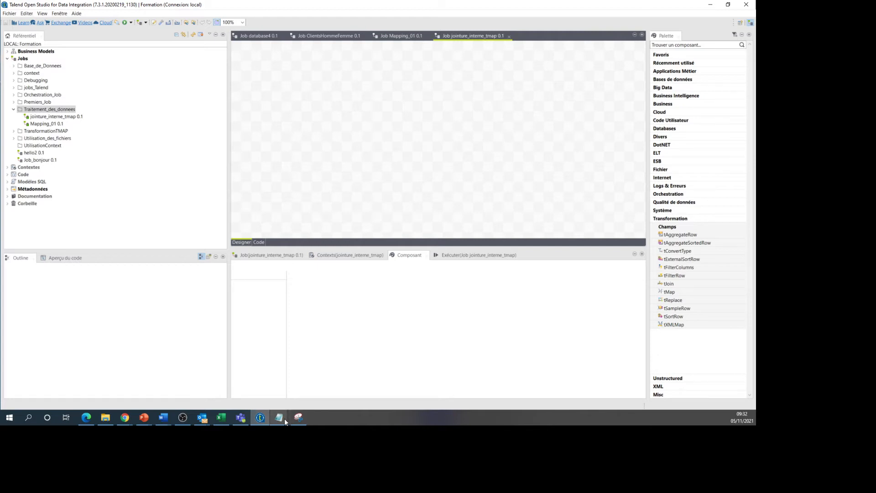
- Switch to Notepad and examine the columns and rows of etudiant.txt and moyenne_inner.txt, then minimize both files
mouse_move(284, 418)
mouse_move(261, 389)
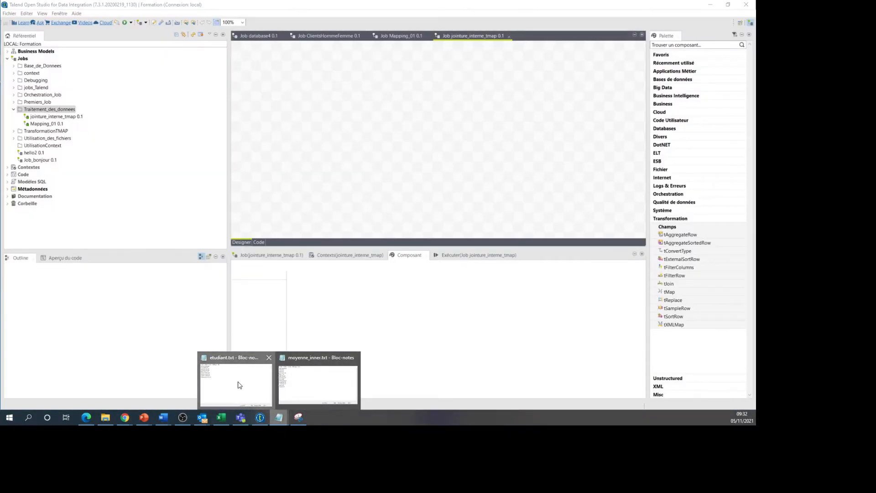
left_click(237, 385)
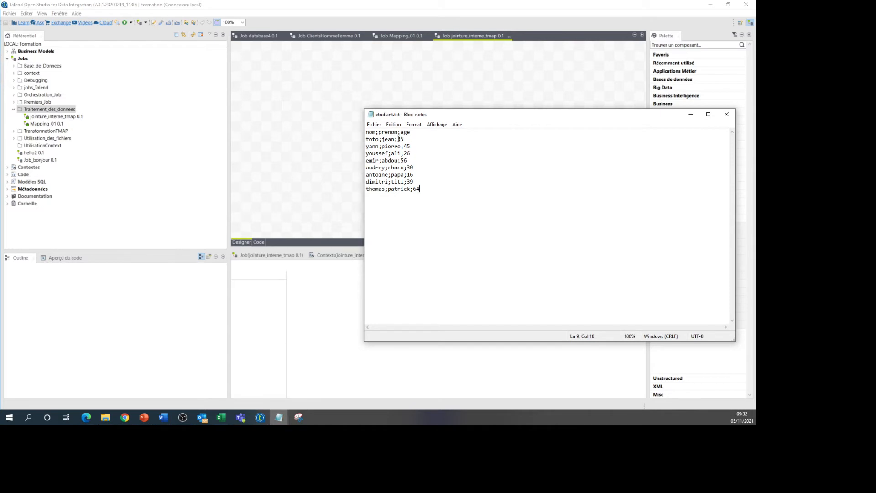
left_click(278, 417)
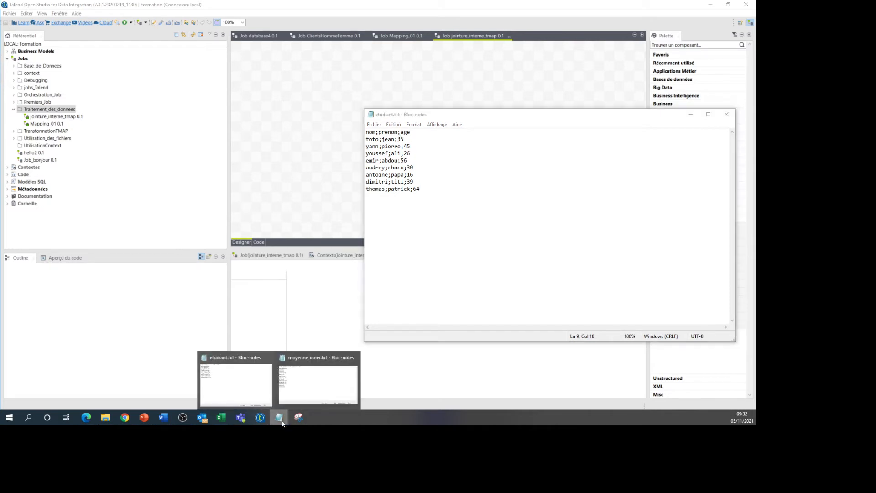
left_click(304, 400)
left_click_drag(459, 121, 538, 124)
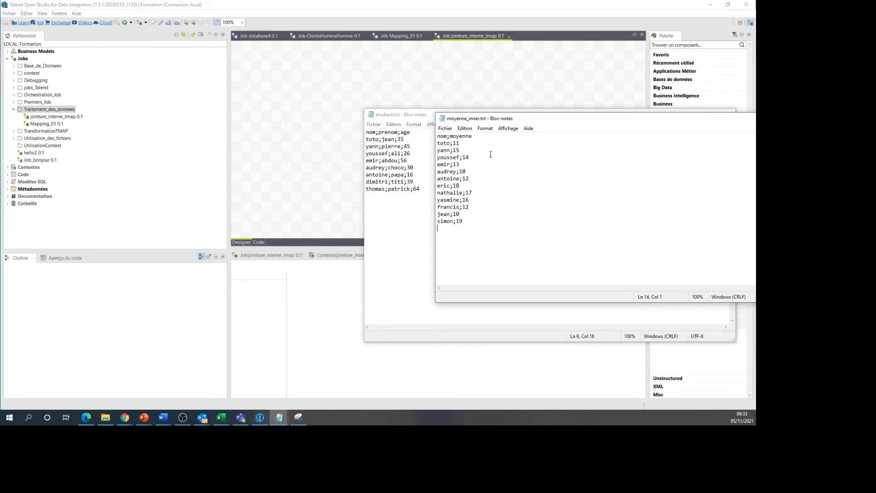
left_click_drag(577, 123, 475, 144)
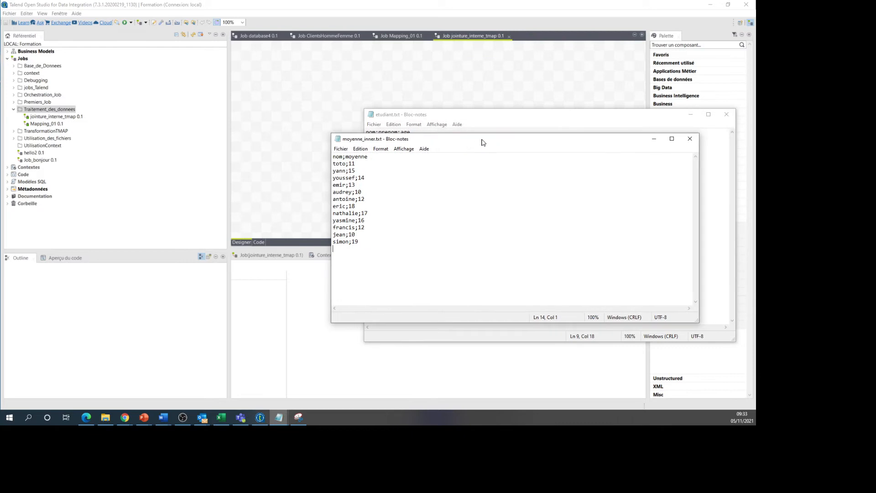
left_click(653, 139)
left_click(691, 114)
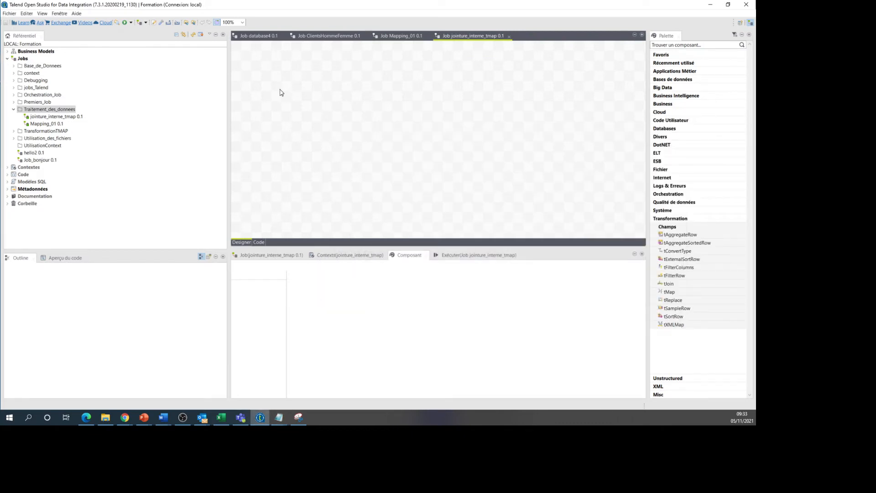
- Add a tFileInputDelimited component to the job design and place a copy of it below the first one
type("t")
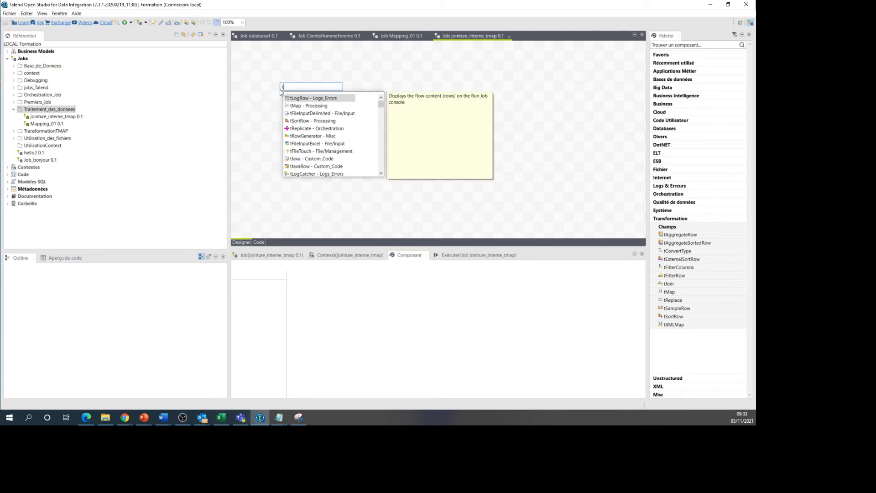
type("fil")
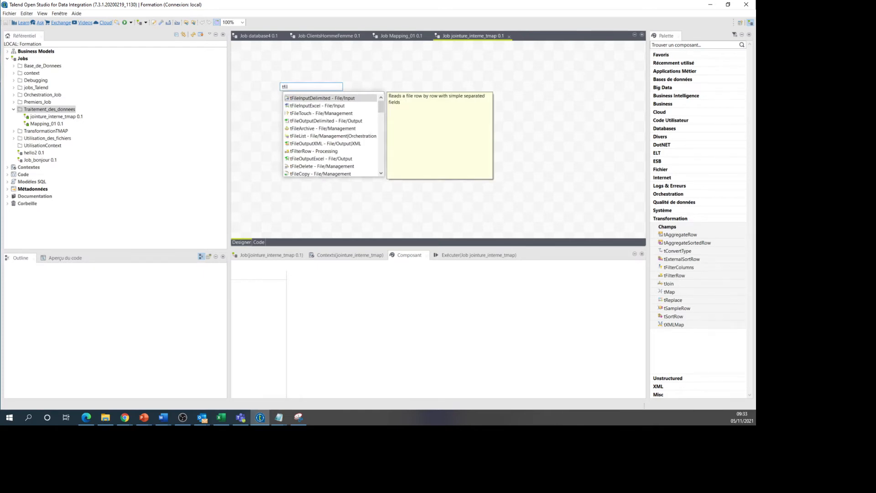
key("Return")
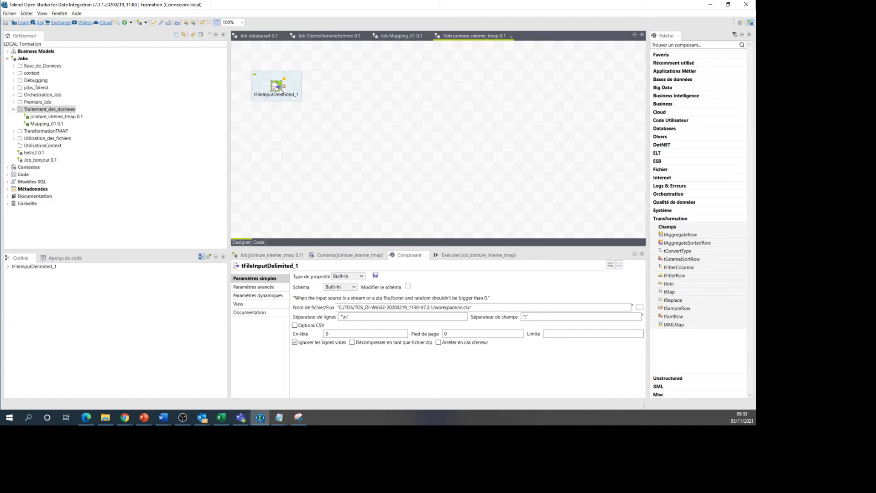
left_click(268, 147)
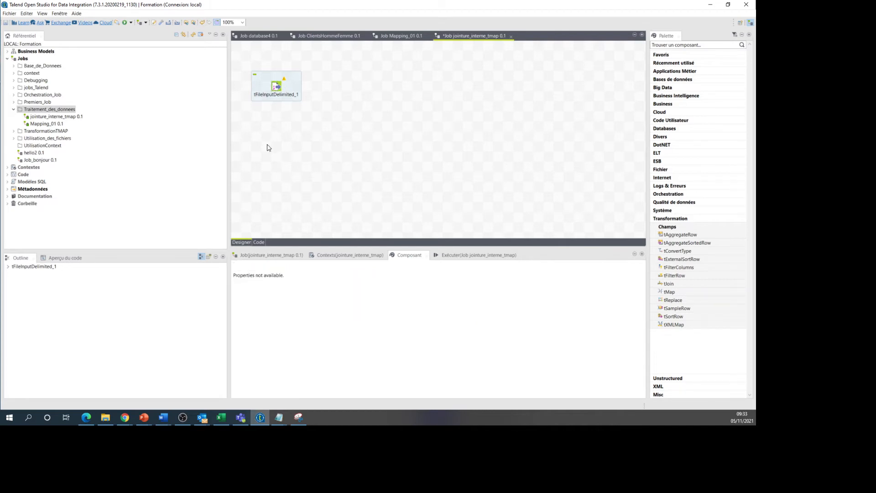
left_click(277, 89)
key("ctrl+c")
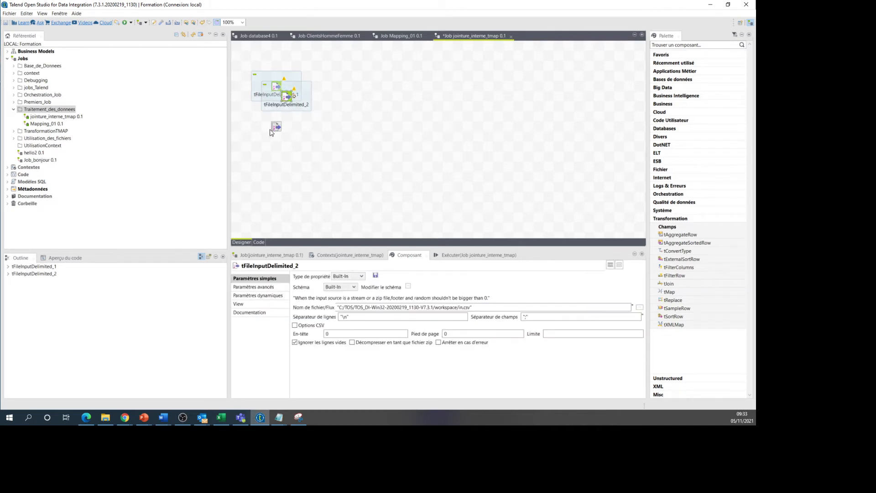
key("ctrl+v")
- Add three columns named nom, prenom and age to the schema of the upper tFileInputDelimited component
left_click(279, 89)
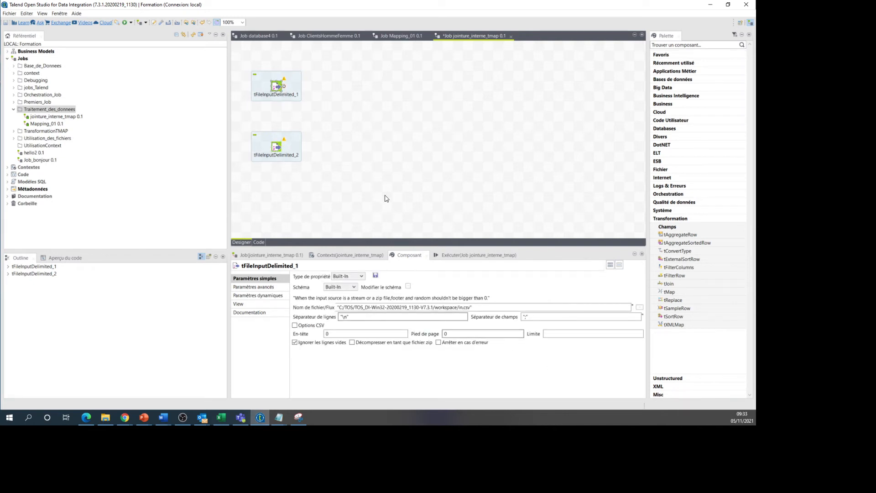
left_click(407, 287)
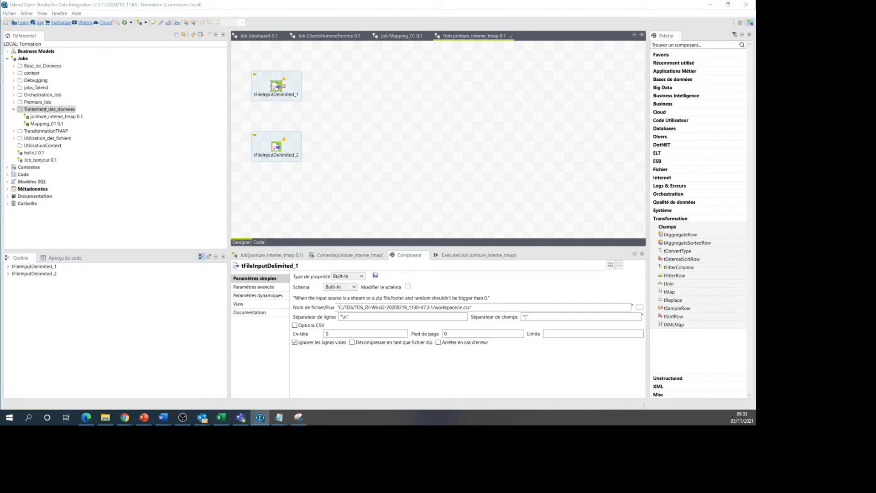
left_click(297, 239)
left_click(298, 239)
left_click(298, 240)
left_click(322, 178)
type("nom")
left_click(315, 183)
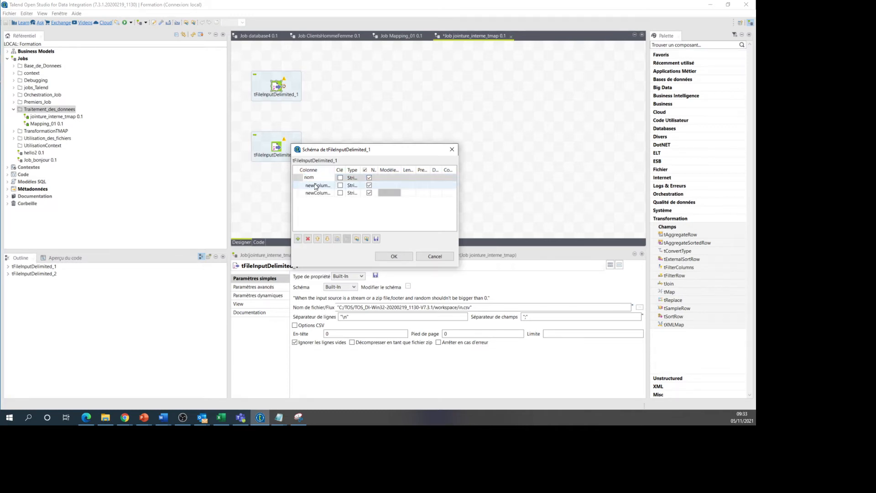
type("prenom")
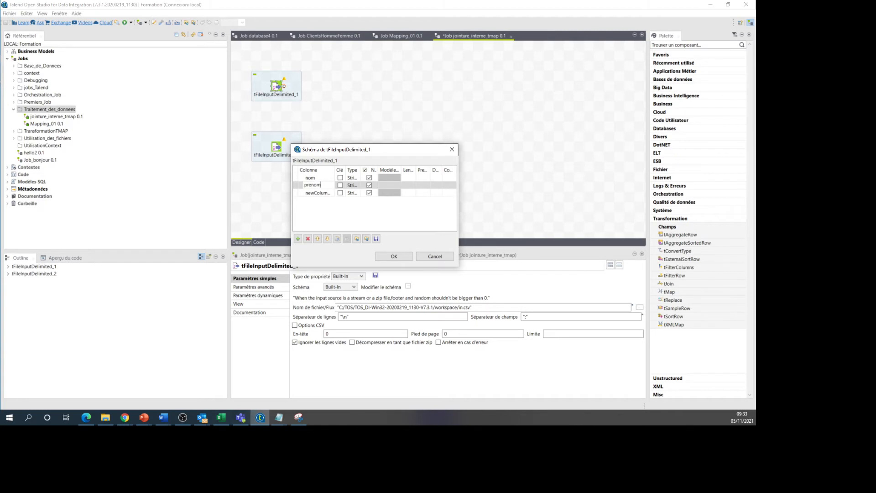
left_click(315, 192)
type("age")
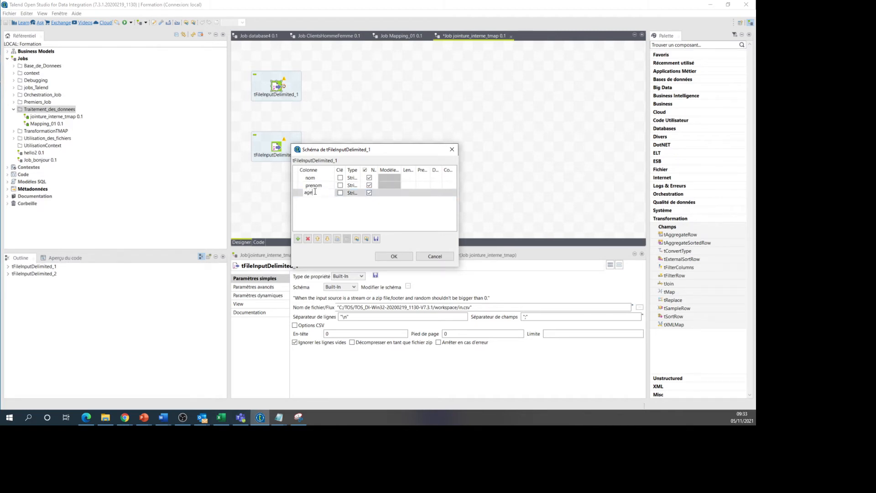
- Set the type of the age column to Integer and validate the schema
left_click(351, 193)
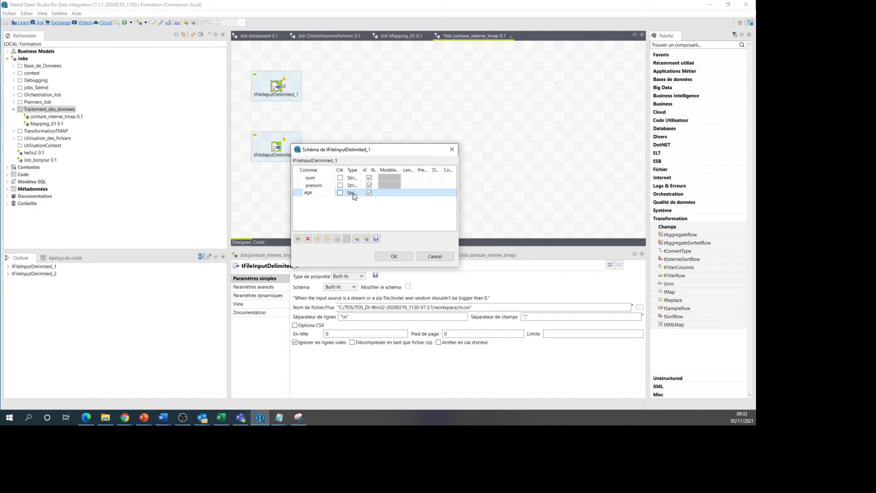
left_click(371, 193)
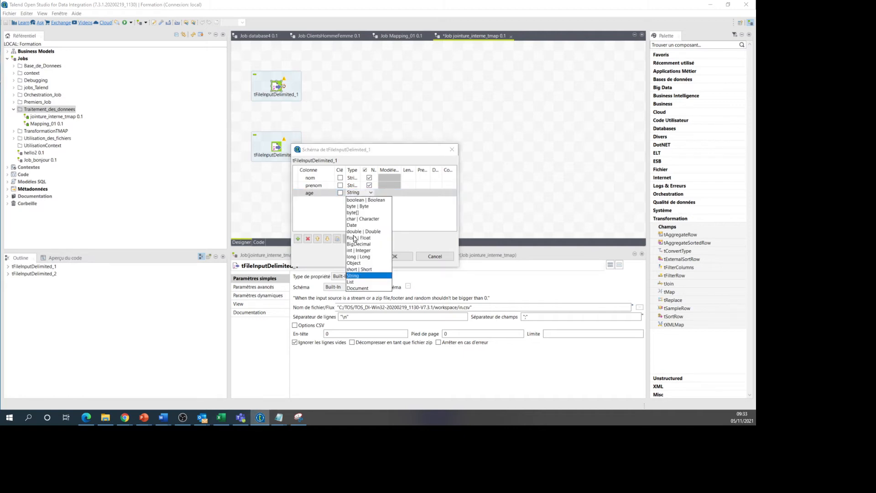
left_click(358, 251)
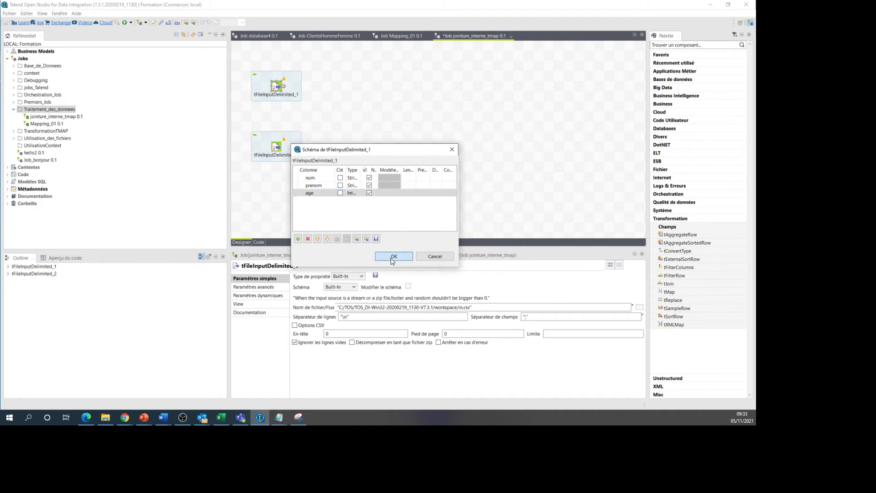
left_click(392, 256)
- Set the upper component's source file to etudiant.txt from the desktop folder Fichiers_Input, and open its header value for editing
left_click(279, 85)
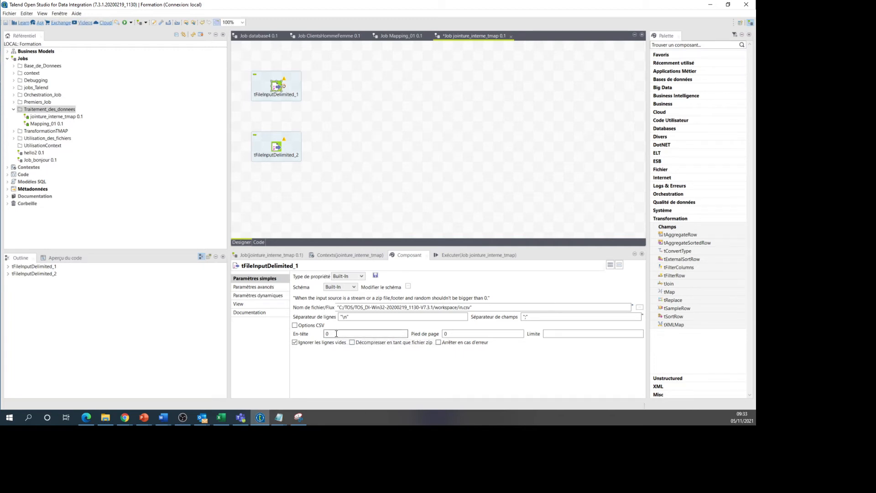
left_click(640, 307)
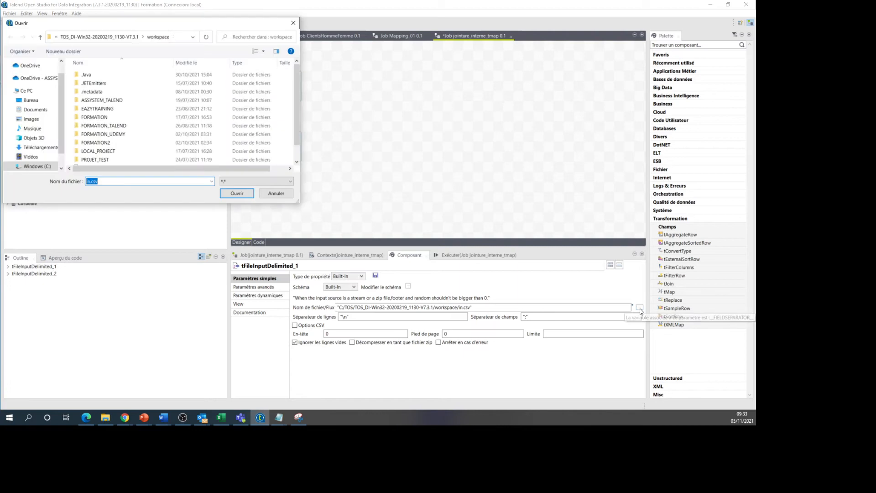
left_click(30, 100)
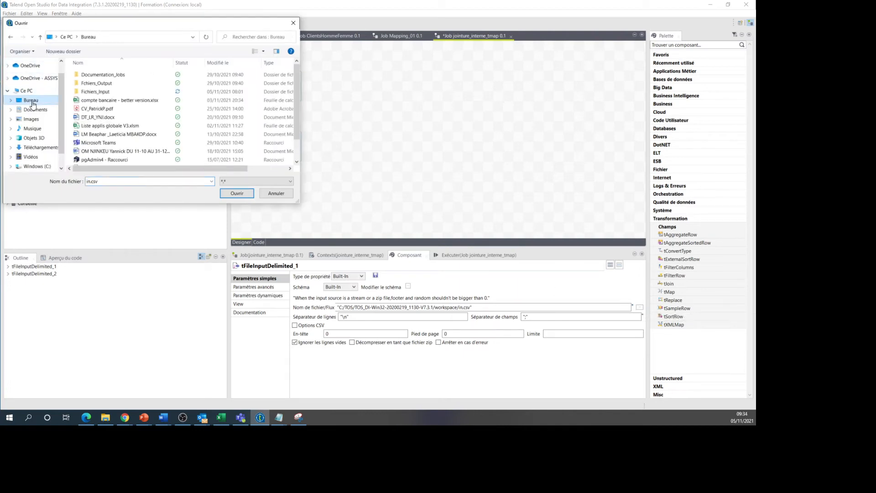
double_click(99, 91)
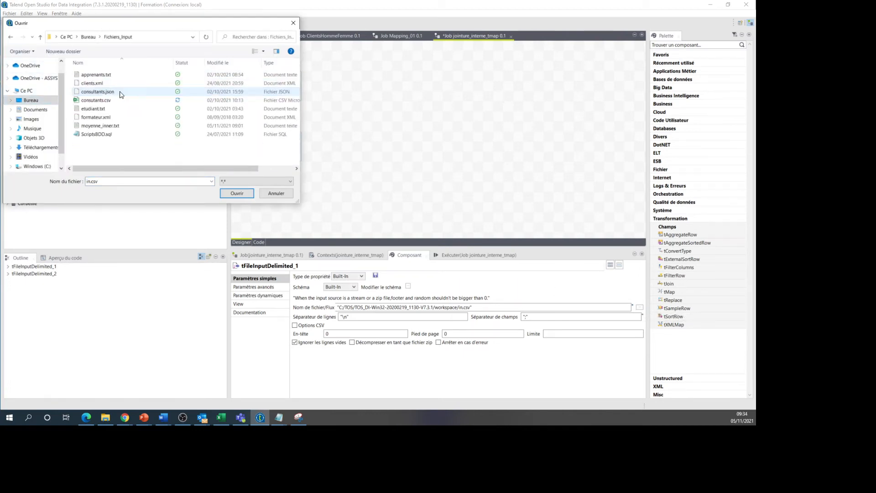
double_click(94, 109)
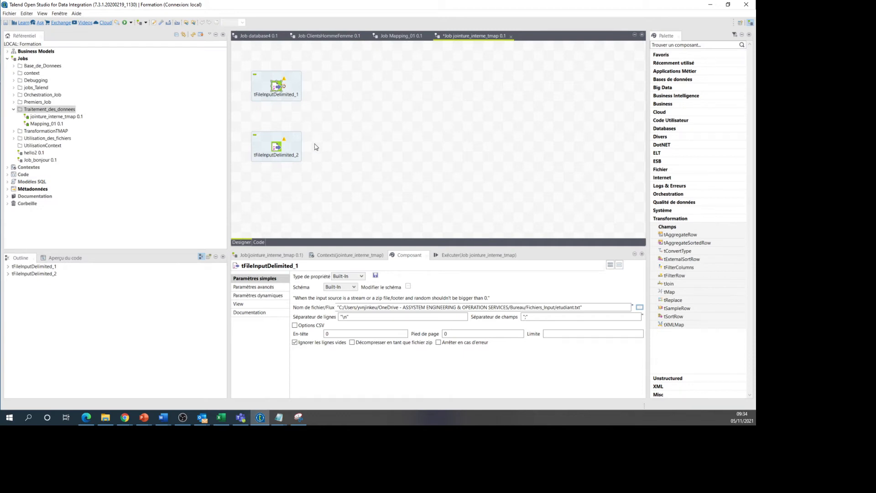
double_click(326, 334)
- Change the label format of the upper tFileInputDelimited component to etudiant
left_click(247, 305)
double_click(340, 276)
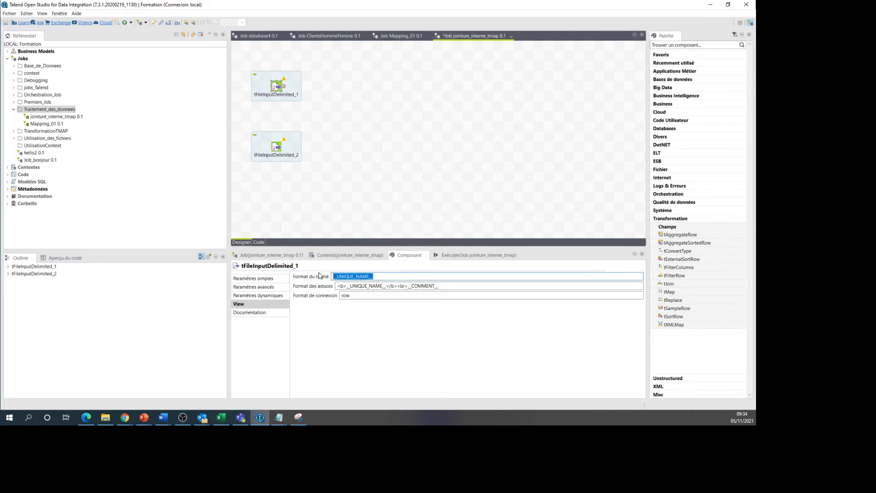
type("etudi")
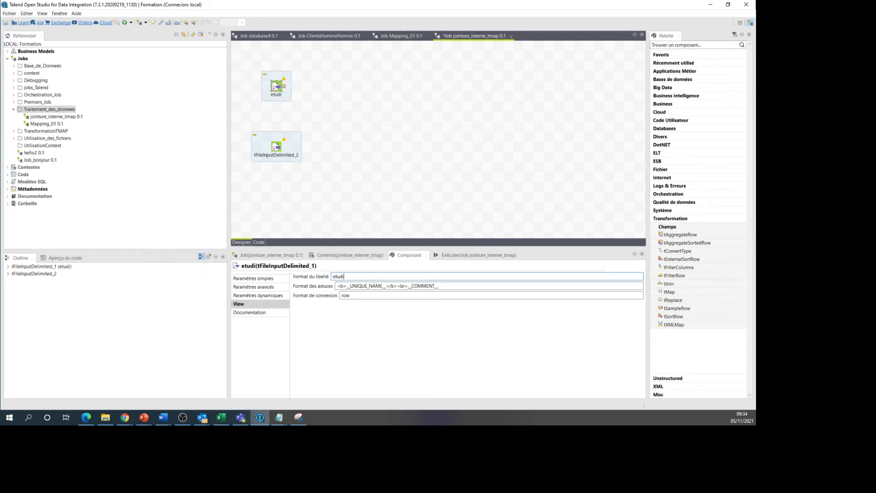
type("annt")
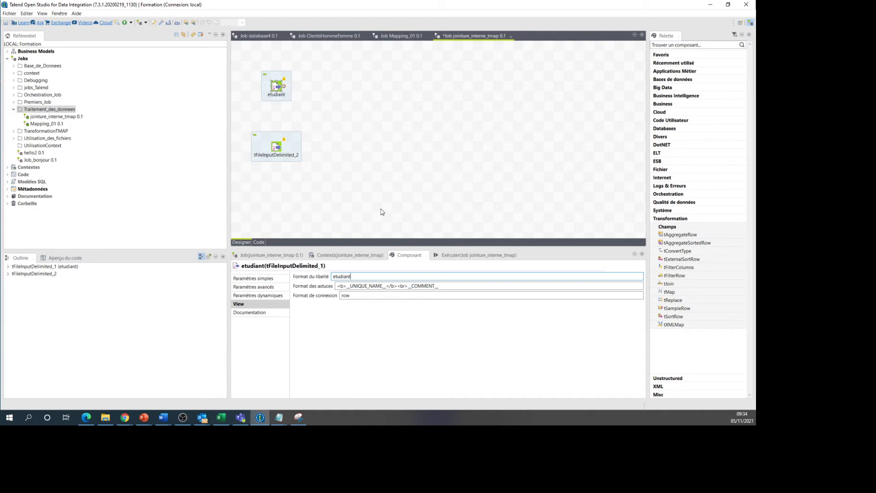
left_click(383, 210)
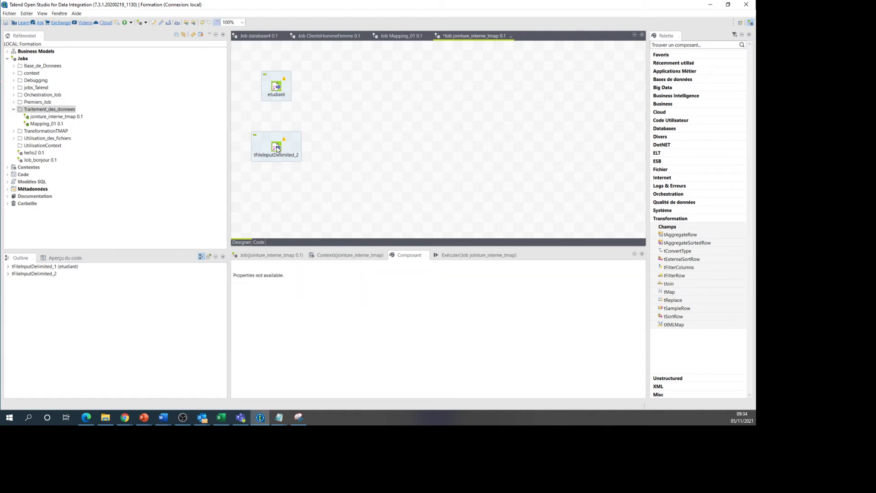
- Add two columns named nom and moyenne to the schema of the lower tFileInputDelimited component
left_click(277, 148)
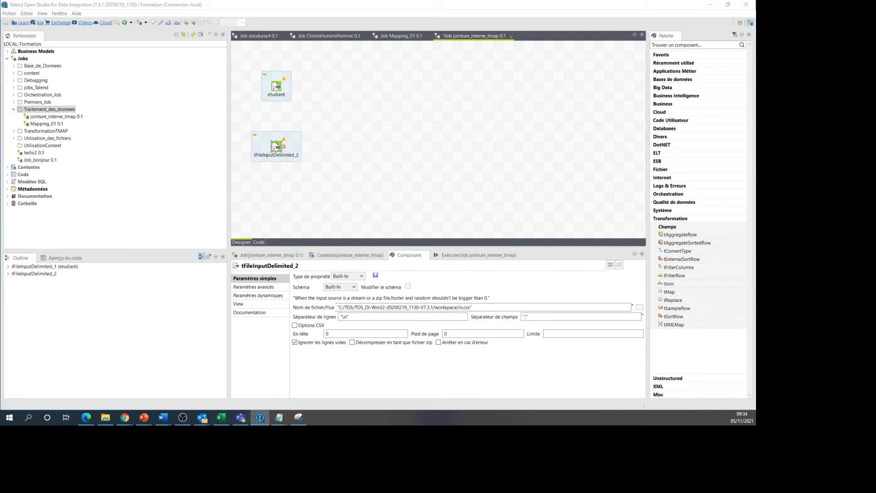
left_click(266, 193)
left_click(266, 193)
left_click(293, 132)
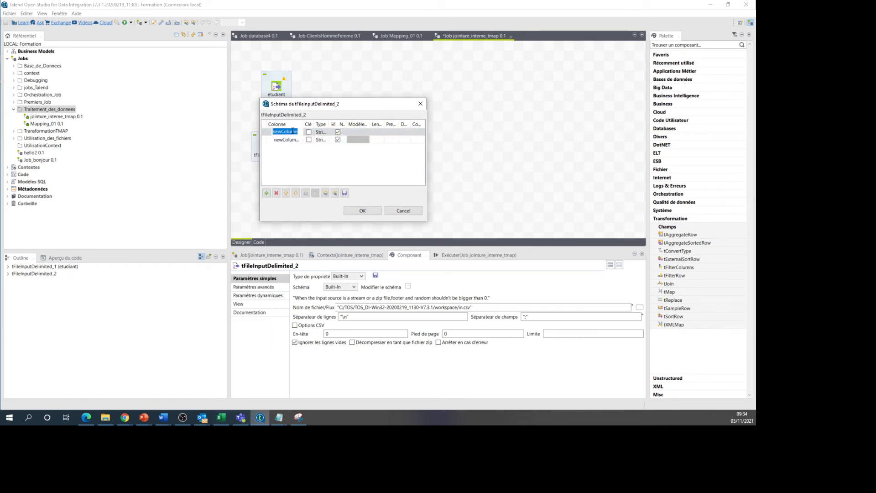
type("nom")
left_click(286, 139)
type("moye")
- Set the type of the moyenne column to Integer and validate the schema
left_click(321, 139)
left_click(339, 140)
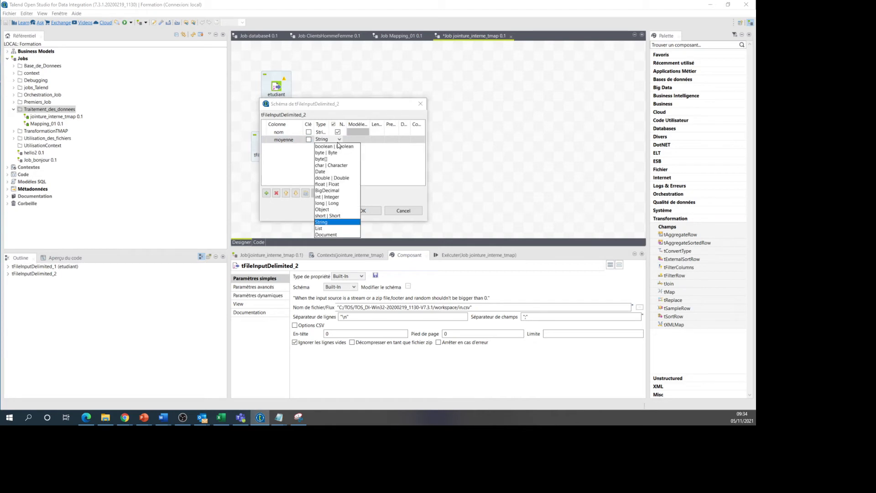
left_click(333, 196)
left_click(360, 212)
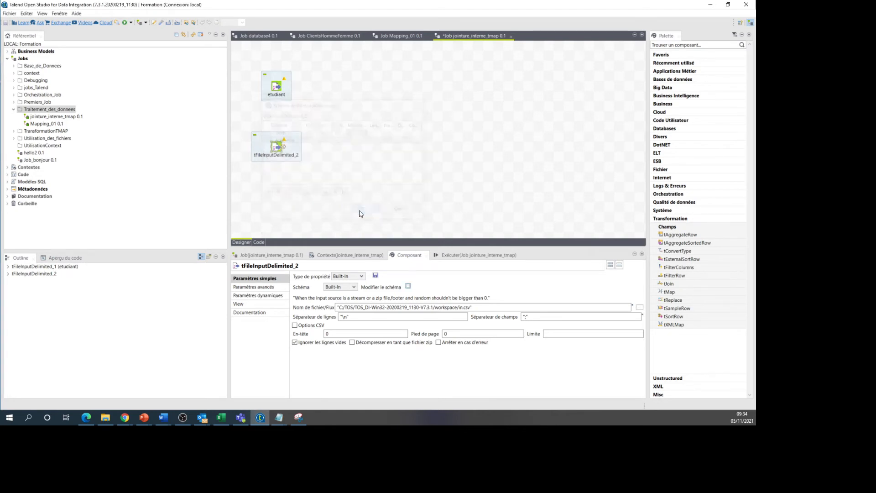
- Set the lower component's source file to moyenne_inner.txt from the desktop folder Fichiers_Input, with a header value of 1
left_click(283, 156)
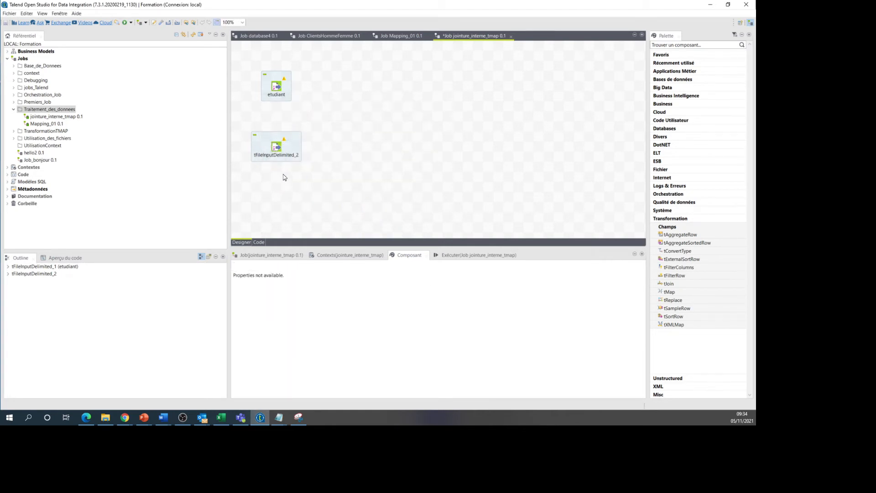
left_click(277, 147)
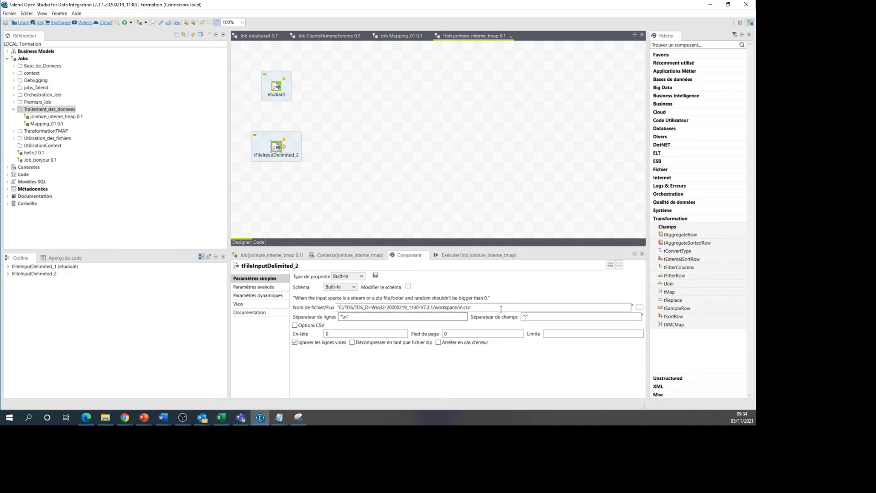
left_click(639, 307)
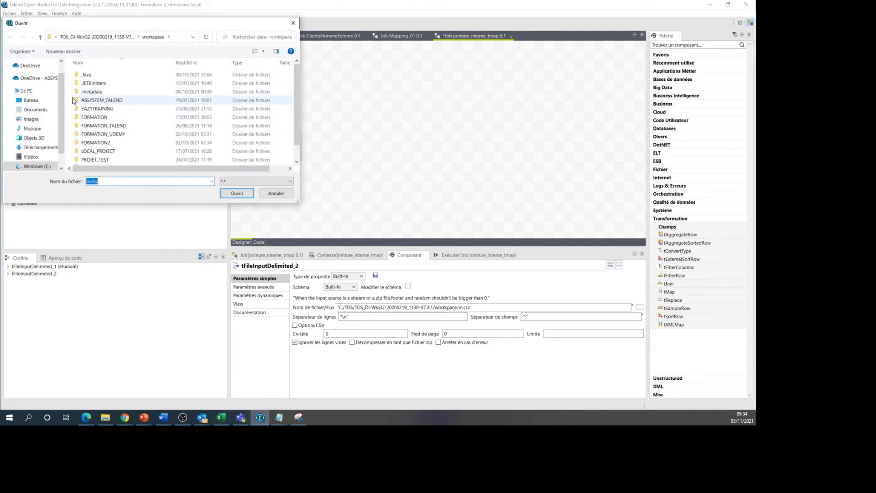
left_click(32, 100)
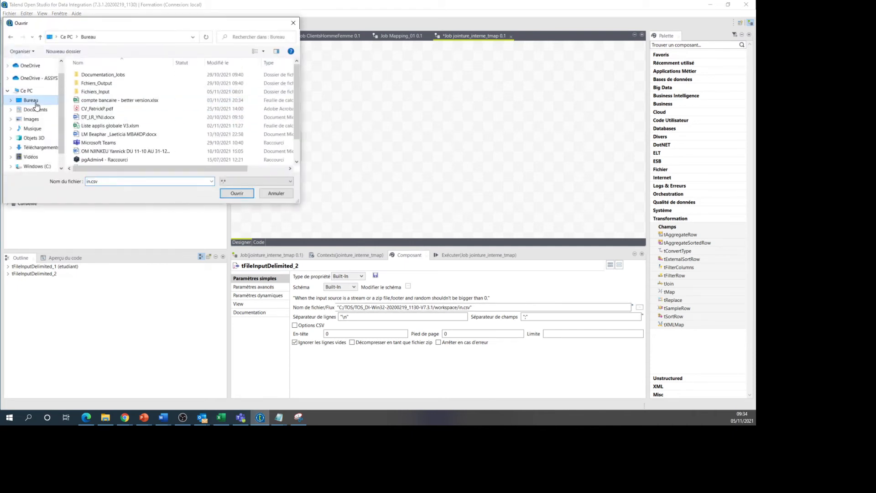
double_click(101, 92)
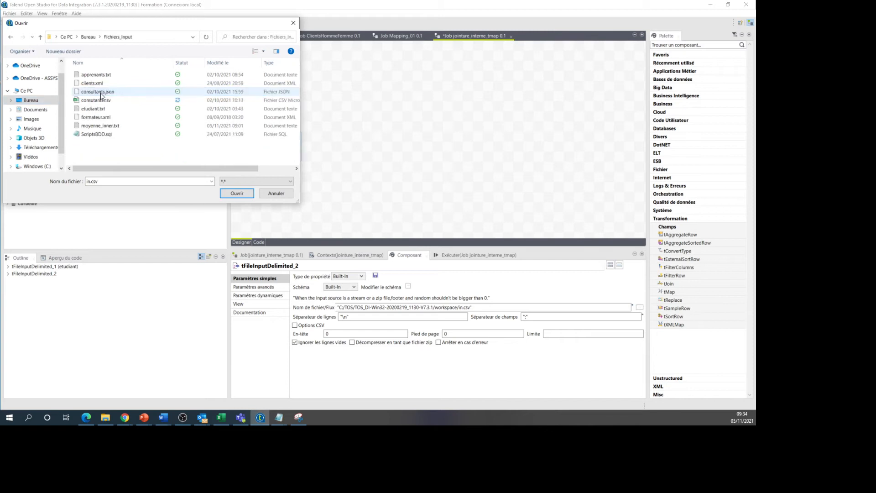
double_click(100, 126)
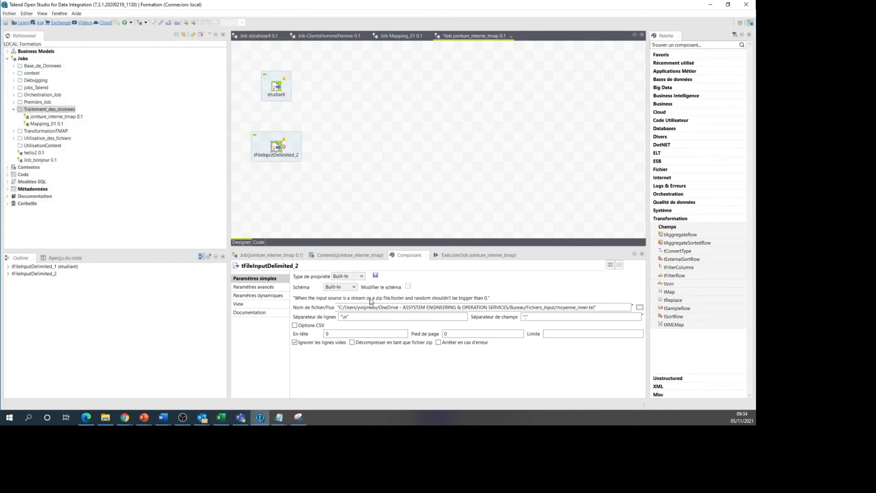
double_click(325, 333)
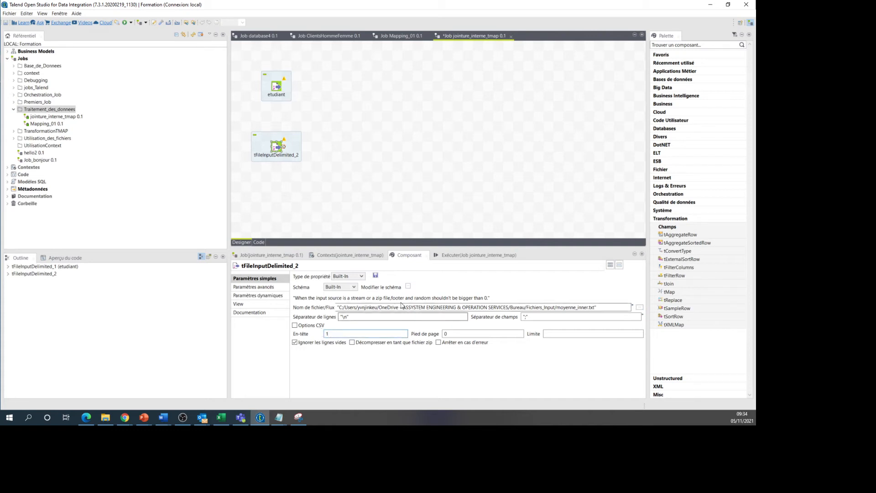
- Change the label format of the lower tFileInputDelimited component to moyenne_inner
left_click(247, 305)
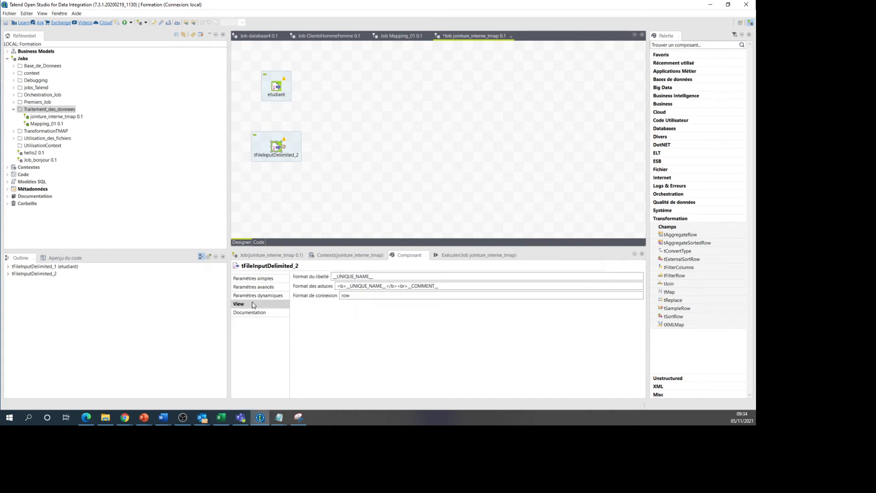
double_click(324, 276)
type("mo_")
type("enne_")
type("inner_")
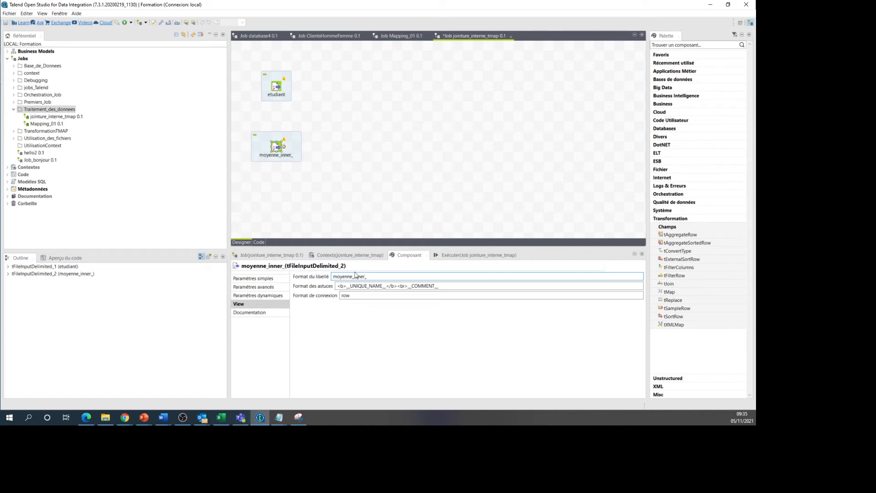
key("BackSpace")
- Add a tMap component to the job, beside the two input components
left_click(356, 120)
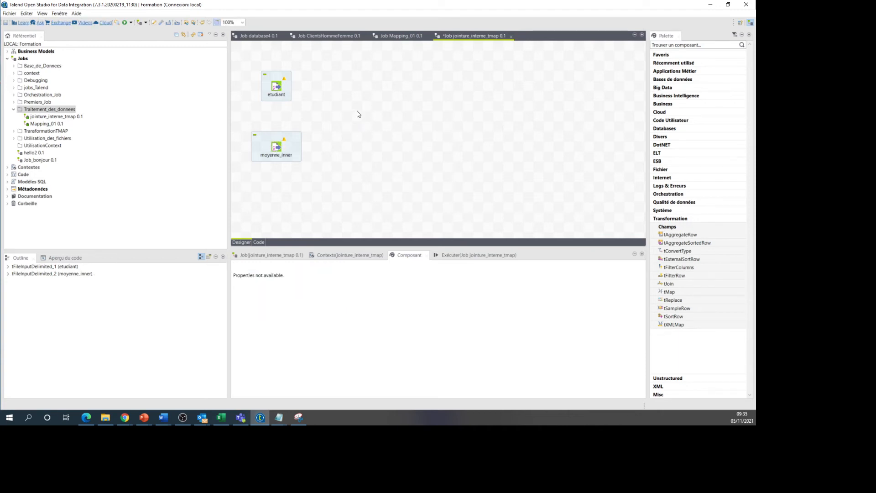
type("tma")
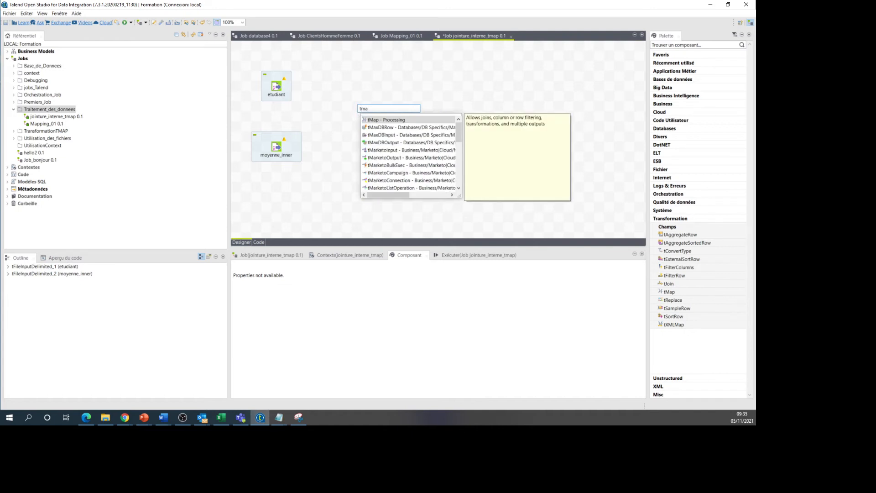
key("Return")
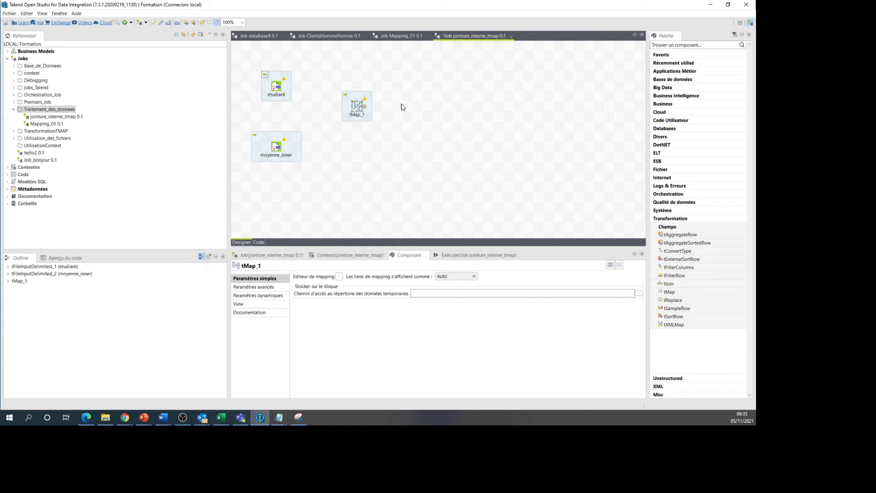
left_click(363, 139)
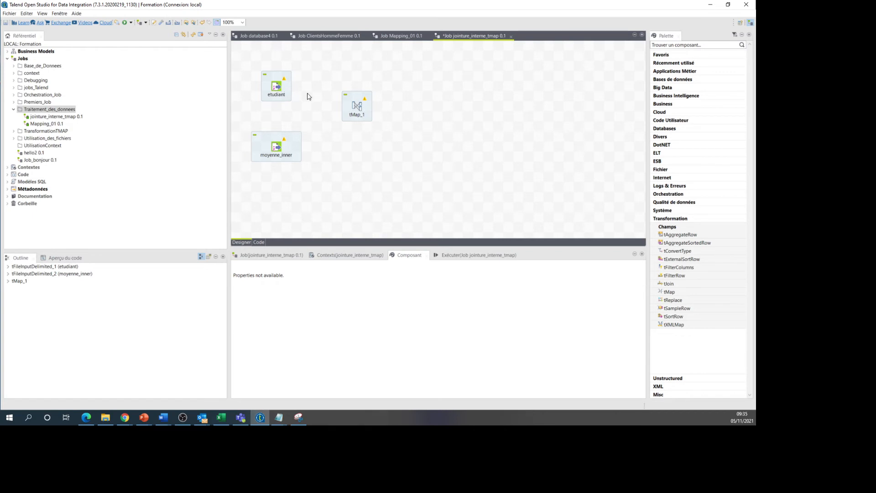
- Connect the etudiant component to the tMap with a Main row
left_click(275, 88)
right_click(275, 89)
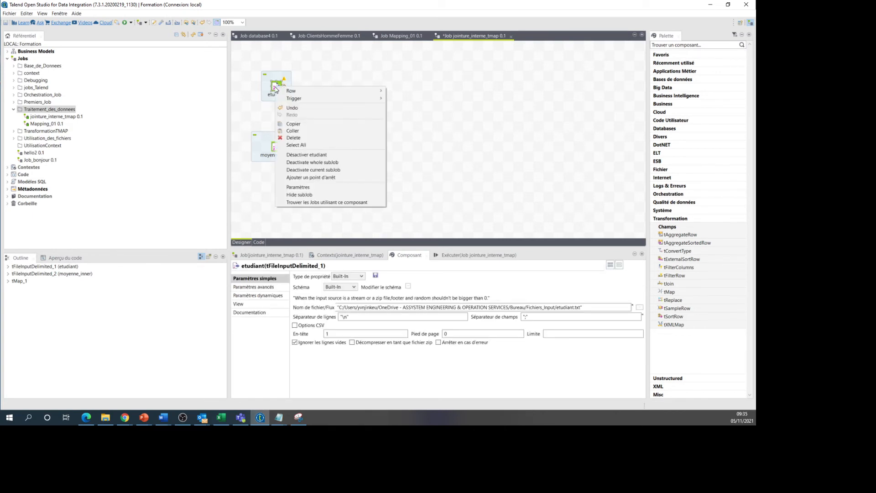
mouse_move(280, 91)
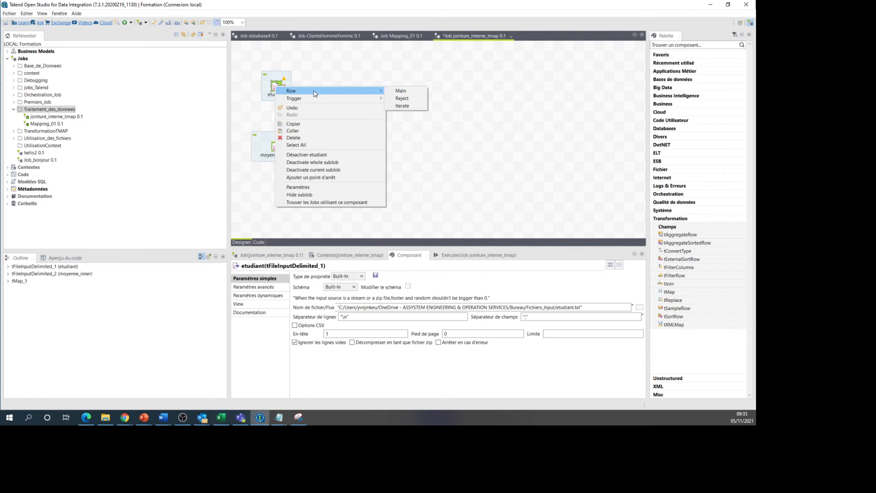
left_click(401, 91)
left_click(359, 108)
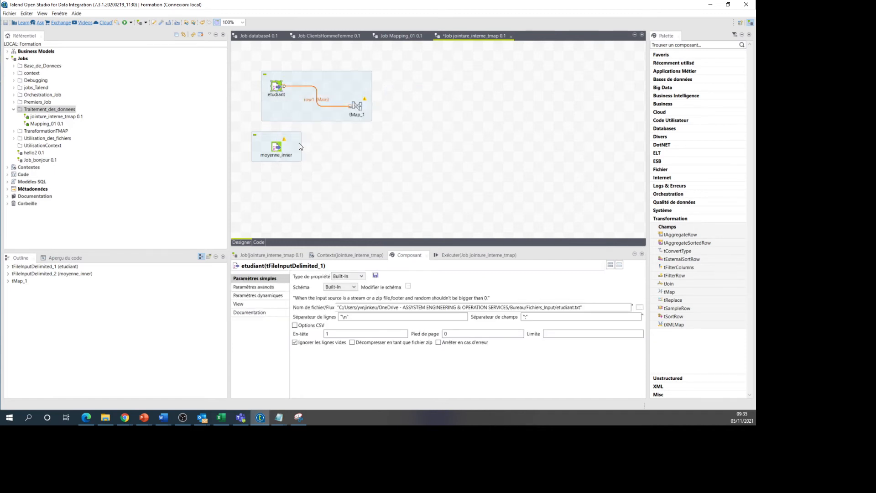
- Connect the moyenne_inner component to the tMap with a second Main row to serve as its lookup
right_click(275, 146)
mouse_move(306, 149)
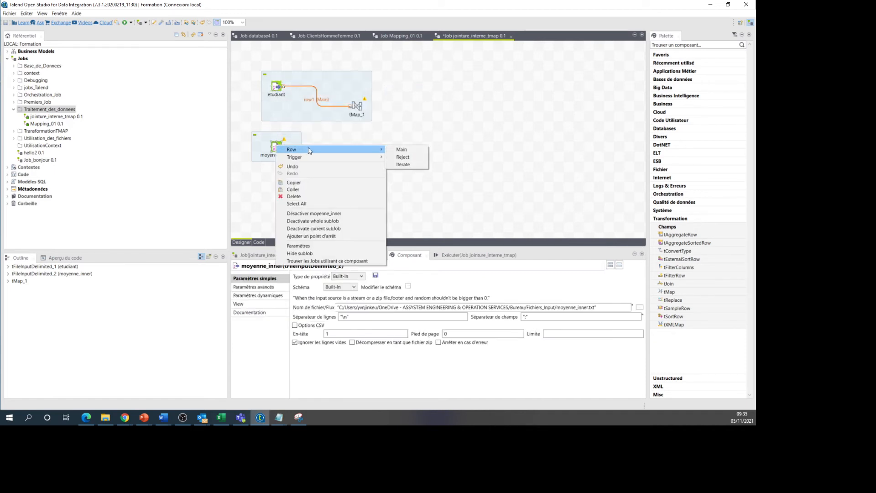
left_click(403, 149)
left_click(359, 111)
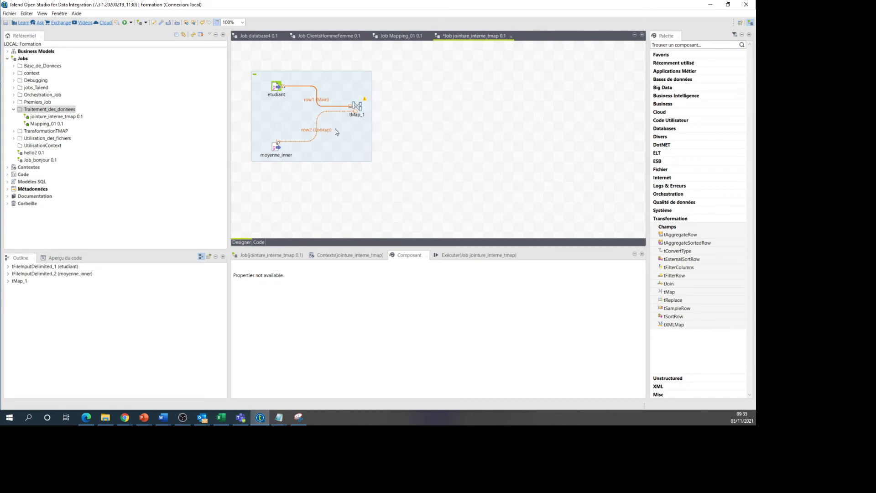
- Open the tMap editor and join row1's nom column to the key expression of row2's nom column
left_click(357, 108)
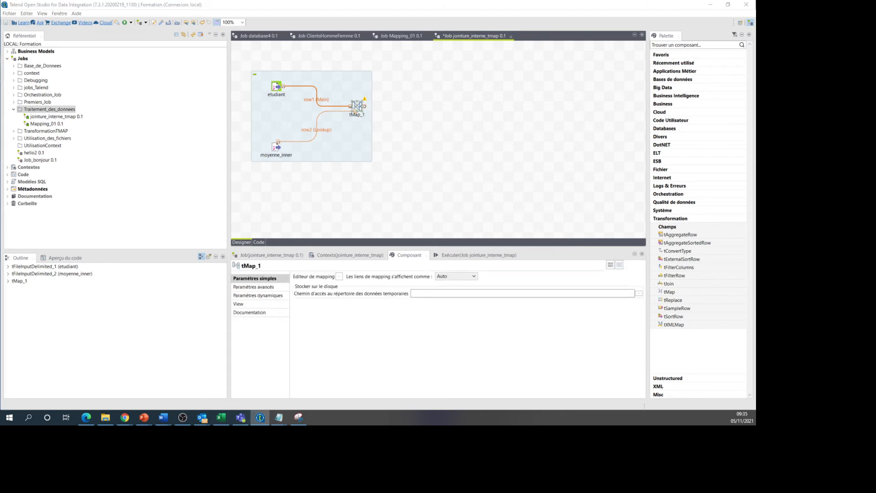
double_click(357, 107)
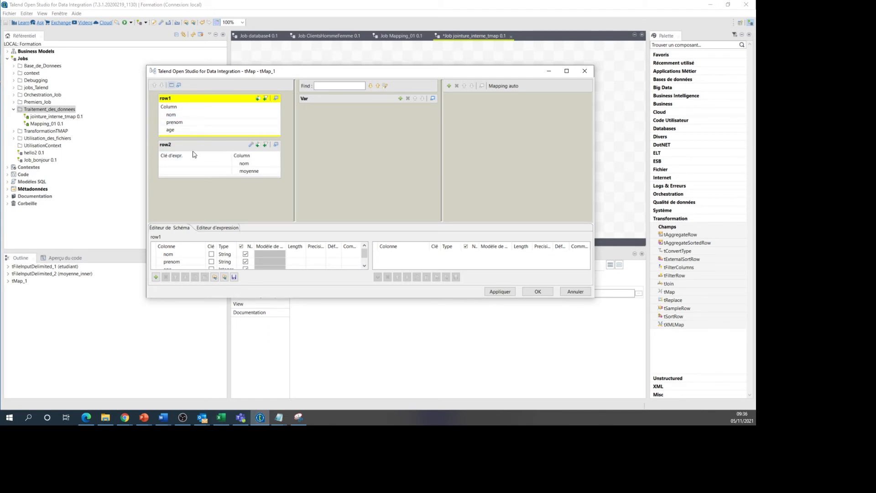
left_click_drag(181, 118, 172, 164)
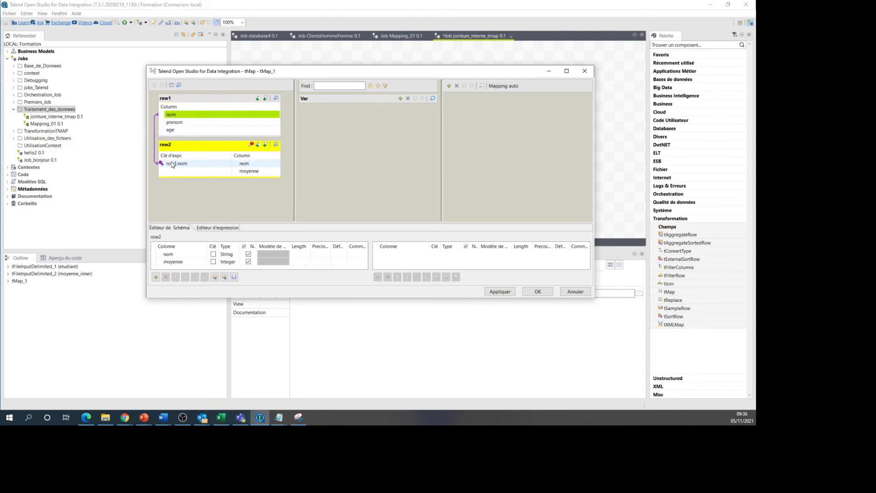
- Set row2's Join Model to Inner Join in its lookup settings, and collapse those settings
left_click(251, 145)
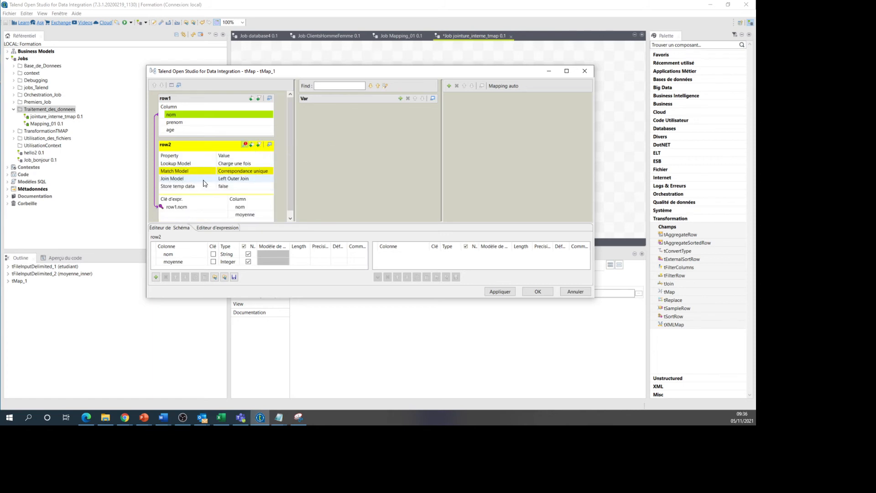
left_click(258, 182)
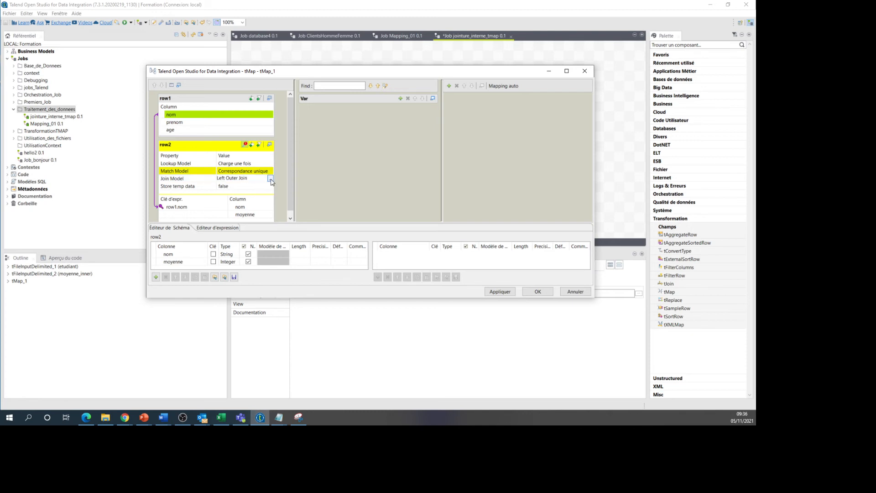
left_click(271, 179)
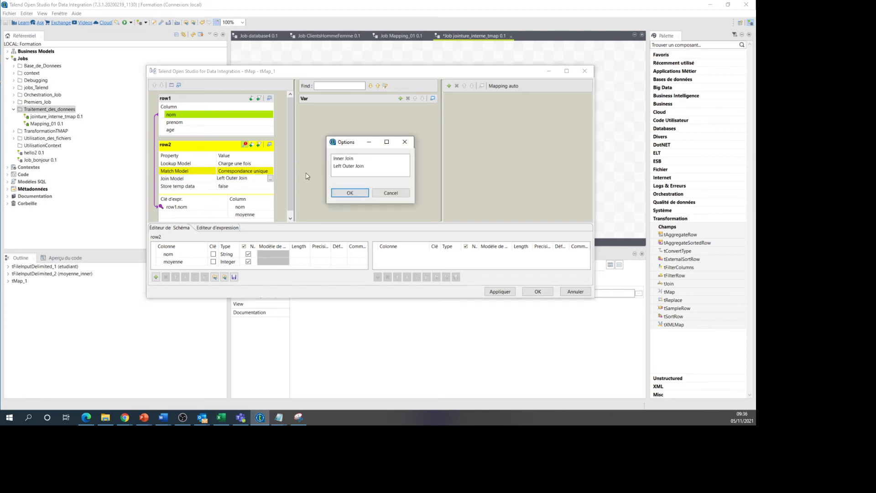
left_click(352, 160)
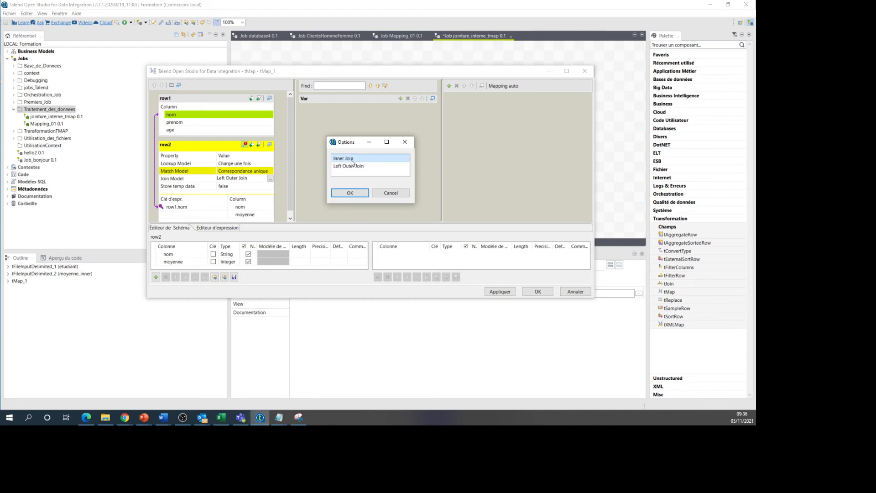
left_click(350, 194)
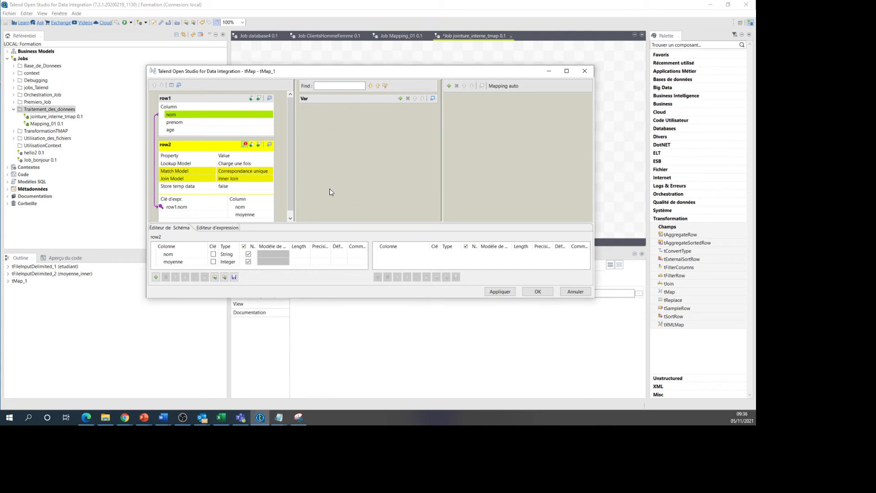
left_click(246, 145)
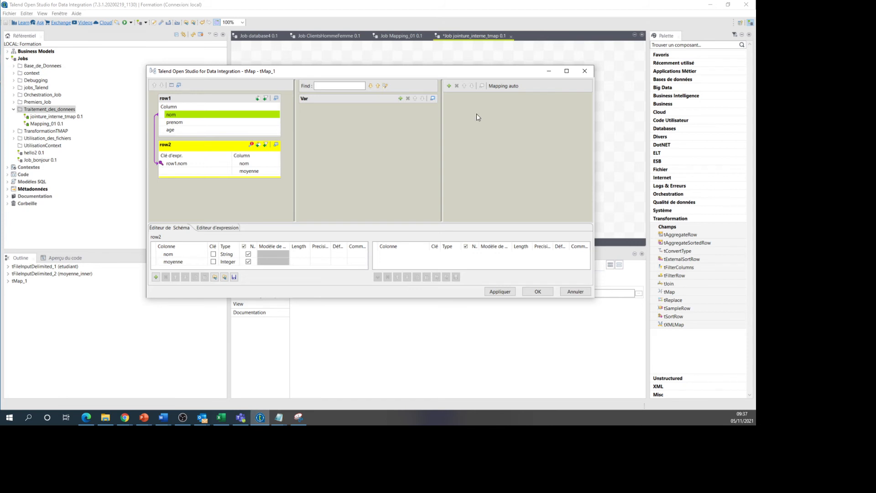
- Add a new output named sortie_jointure to the tMap, apply the mapping and close the editor
left_click(448, 86)
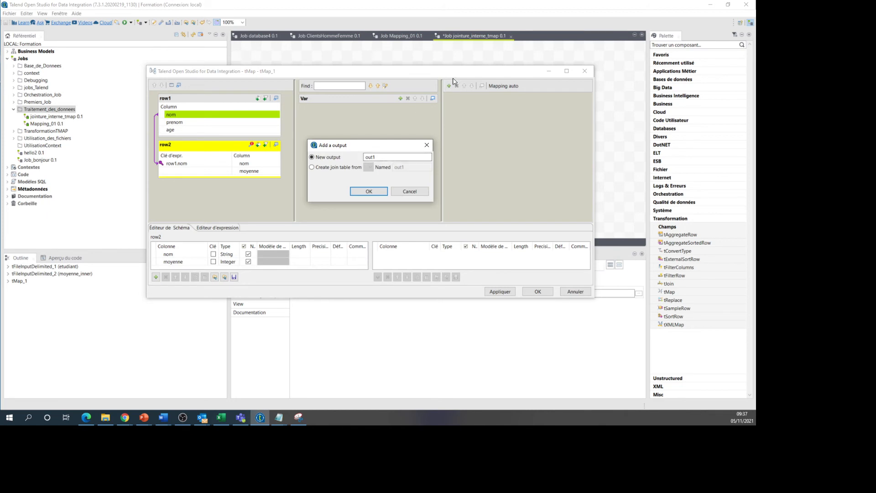
left_click(376, 158)
key("BackSpace")
type("sortie_jointure")
left_click(382, 191)
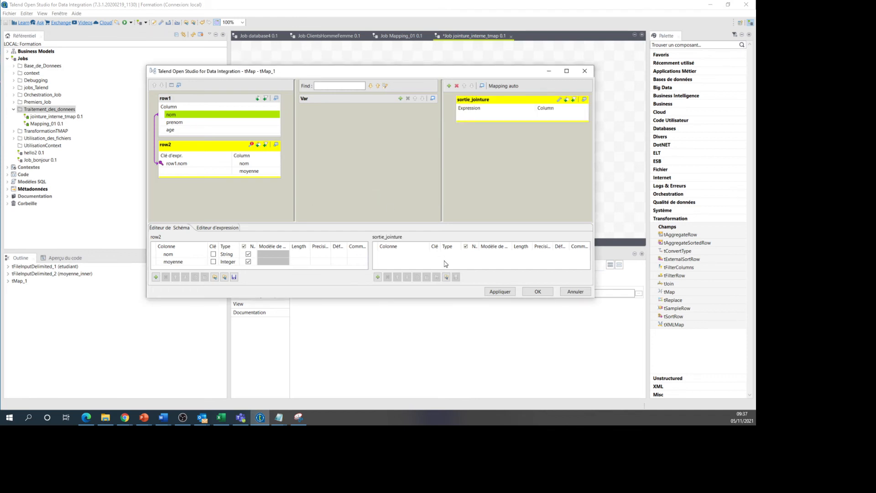
left_click(504, 294)
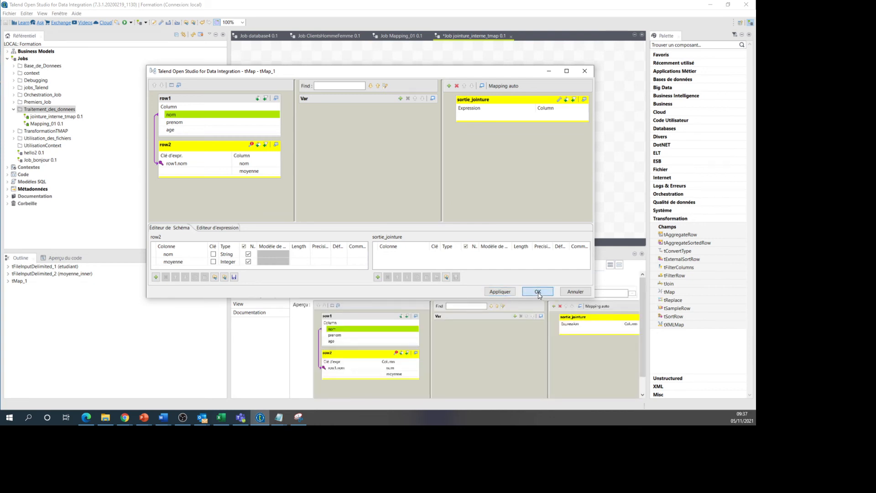
left_click(538, 294)
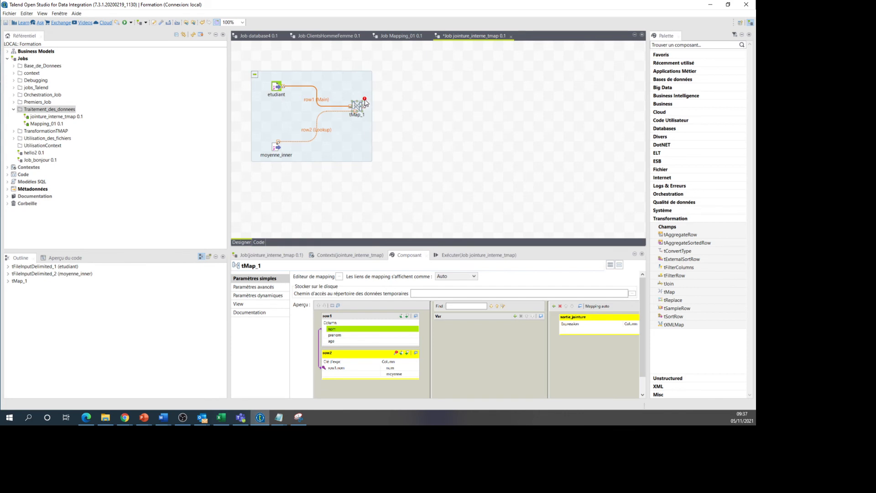
- Add a tLogRow component on the canvas beside the tMap
mouse_move(366, 102)
left_click(440, 109)
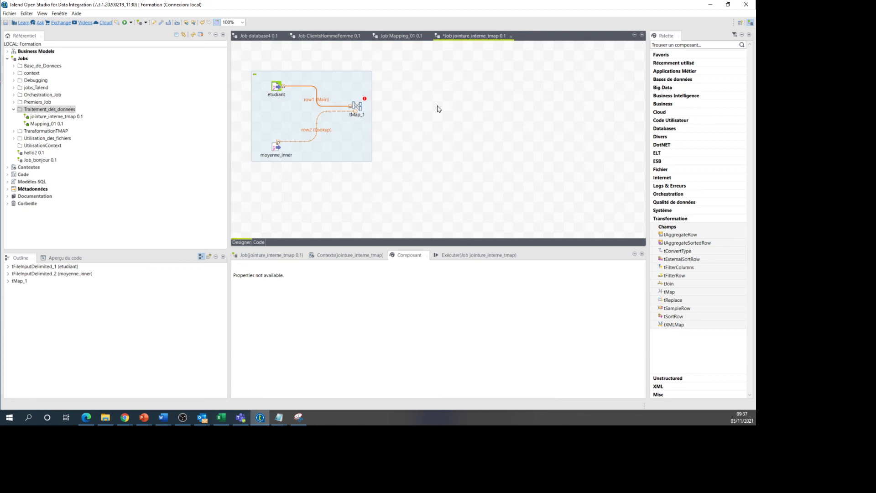
type("tlo")
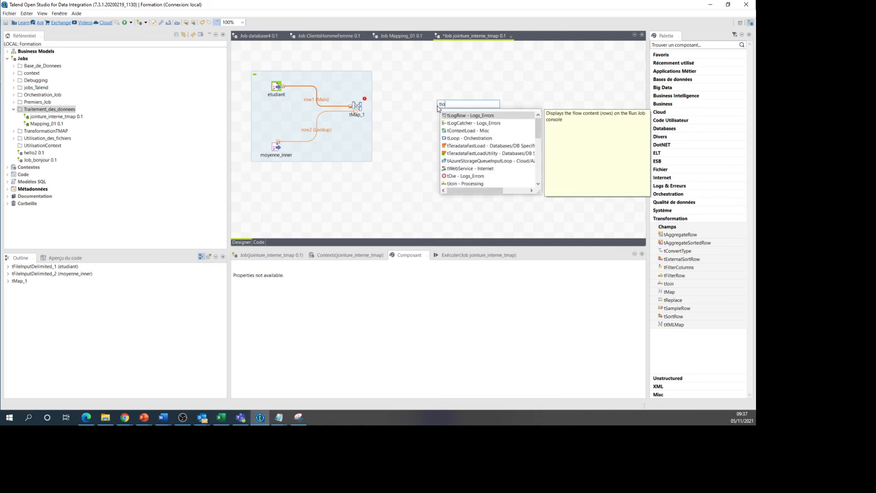
type("g")
key("Return")
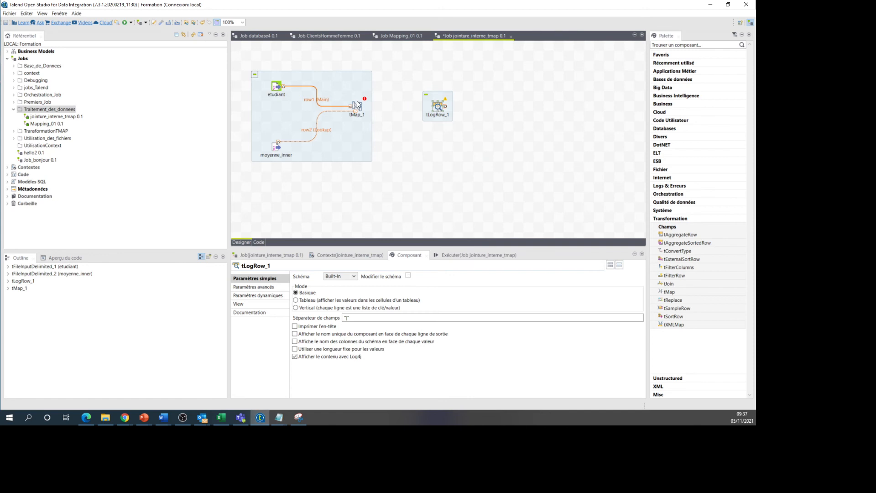
- Connect the tMap to the tLogRow with the sortie_jointure output row
left_click(358, 105)
right_click(359, 107)
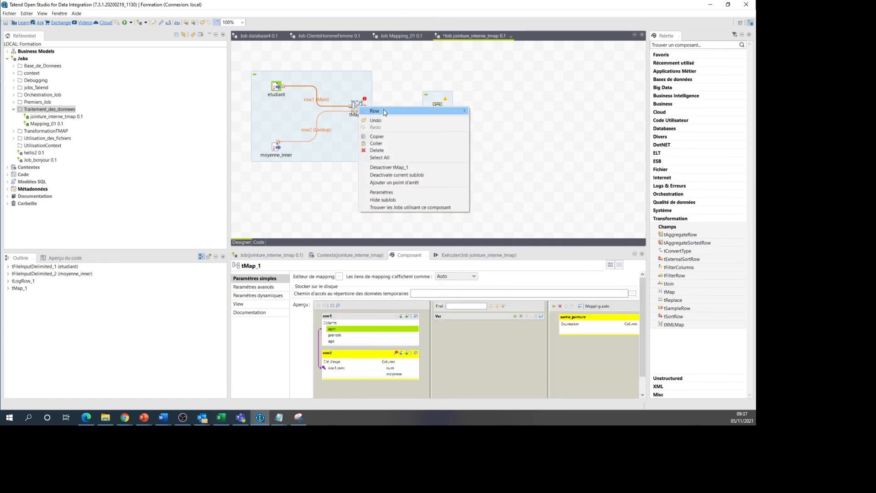
mouse_move(450, 114)
left_click(476, 112)
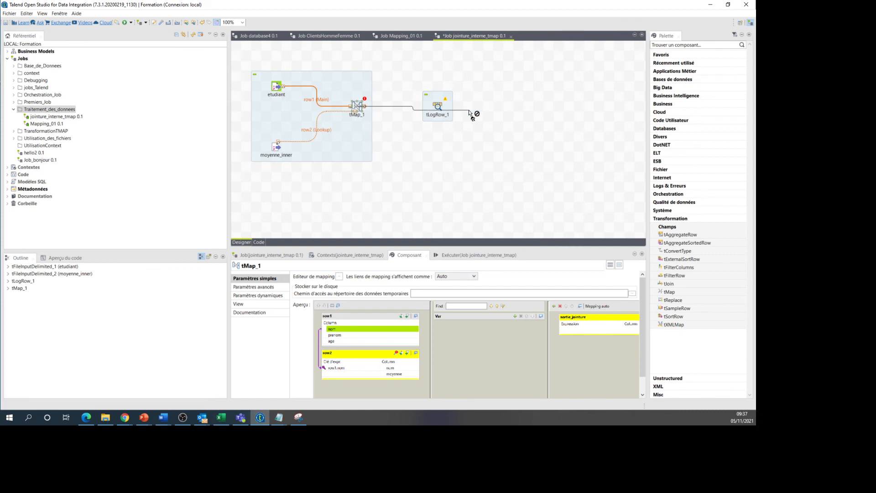
left_click(443, 112)
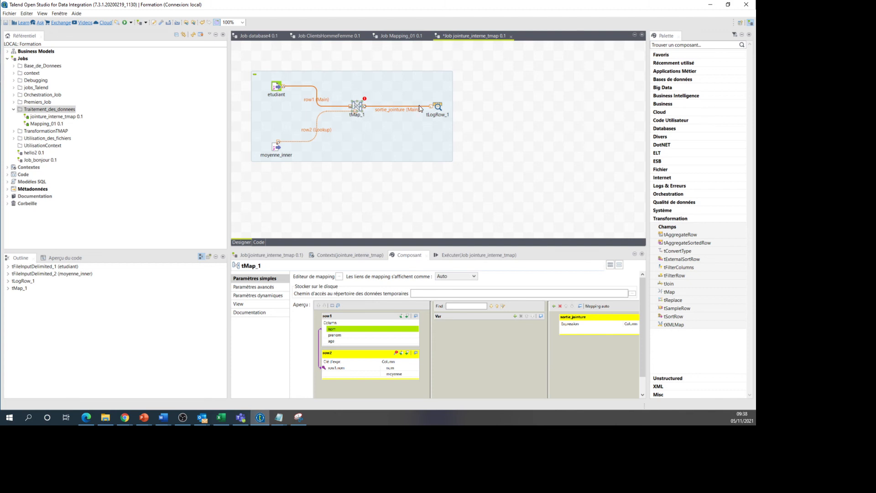
- Open the tMap editor and map row1's nom, prenom and age columns to the sortie_jointure output
double_click(357, 107)
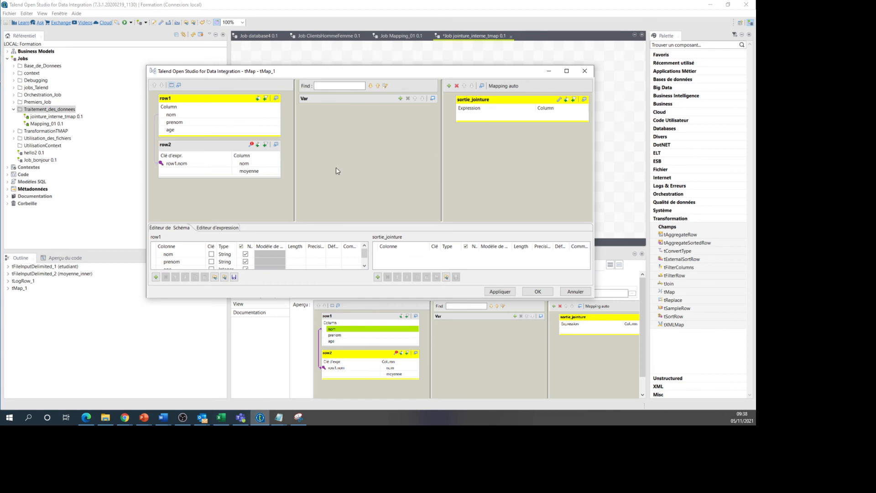
left_click(216, 116)
left_click(204, 130, "shift")
left_click_drag(205, 130, 497, 119)
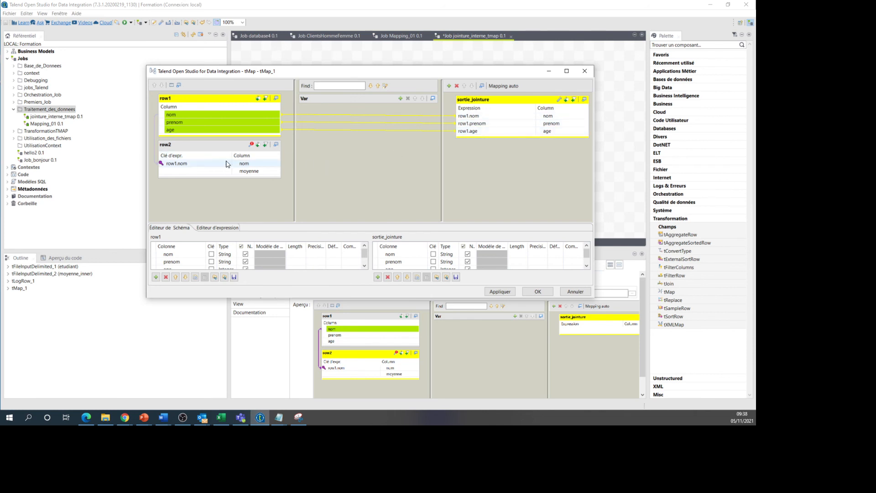
- Add row2's moyenne column to the sortie_jointure output, then apply the mapping, close the editor and propagate the changes
left_click(522, 137)
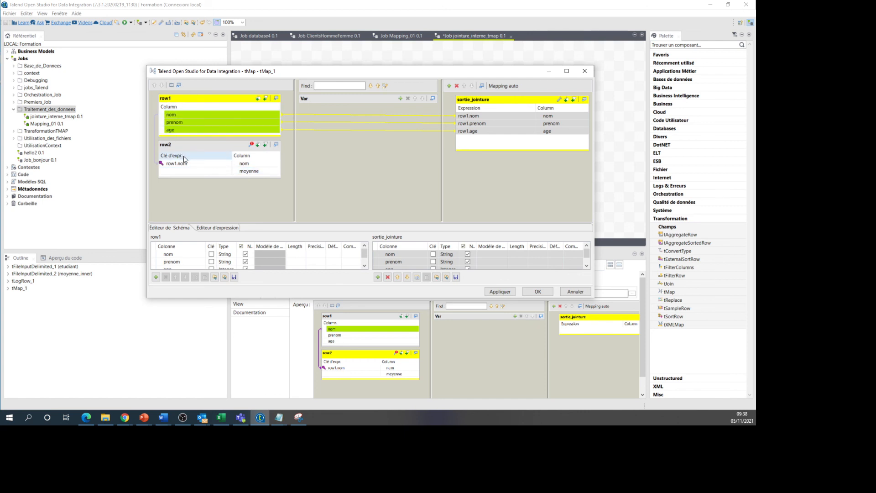
left_click_drag(249, 171, 491, 146)
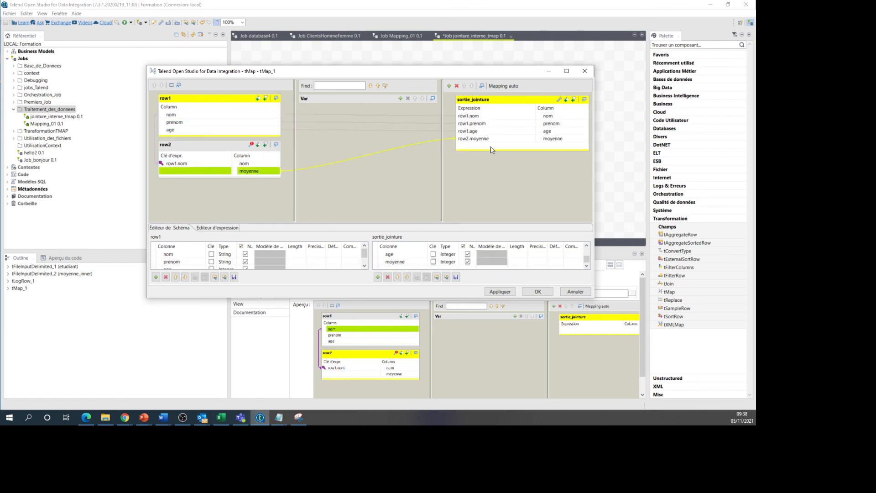
left_click(500, 293)
left_click(539, 294)
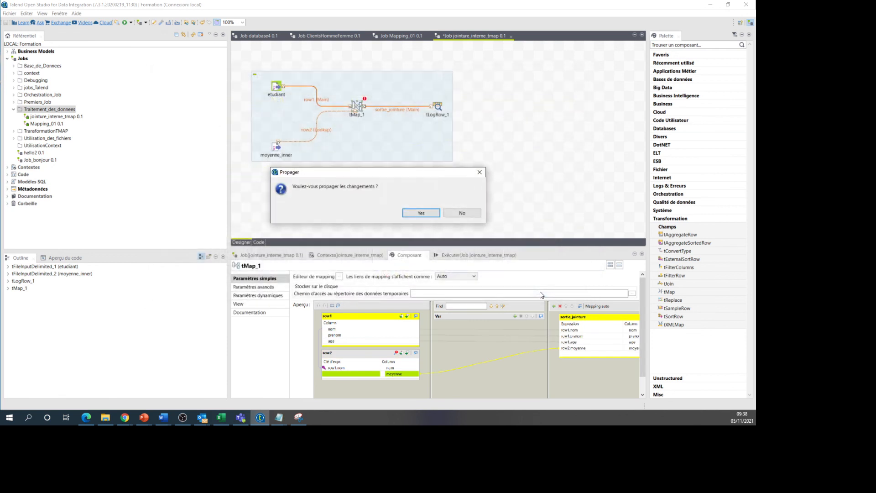
left_click(423, 214)
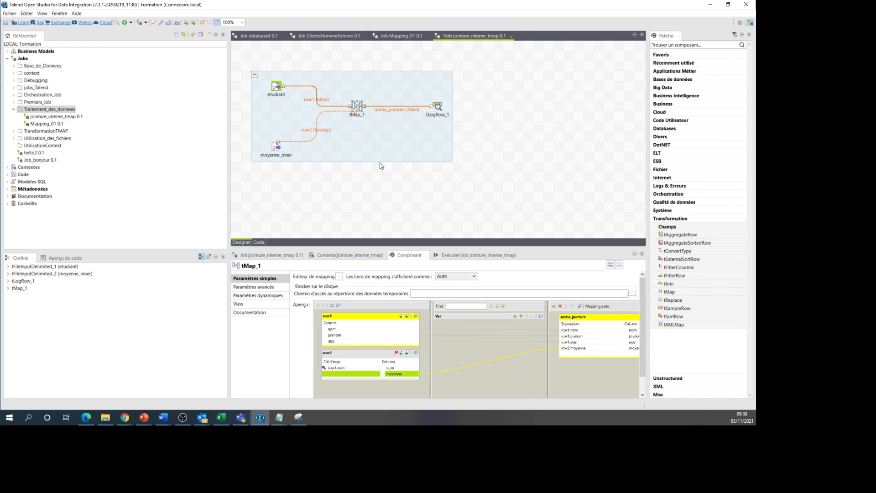
- Set the tLogRow's display mode to Tableau and save the job
left_click(438, 106)
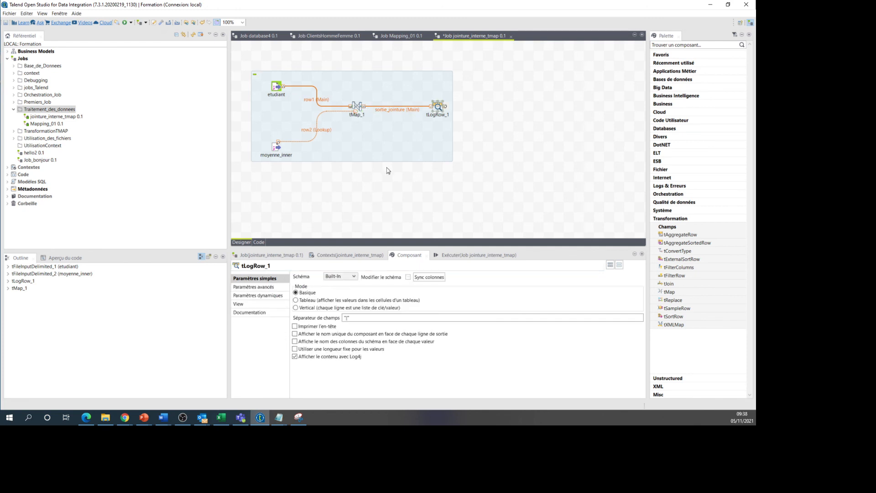
left_click(295, 300)
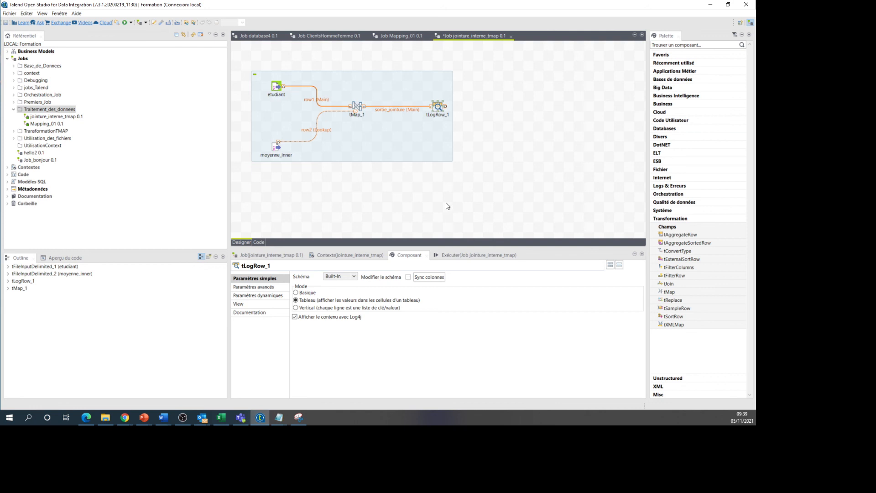
left_click(432, 201)
key("ctrl+s")
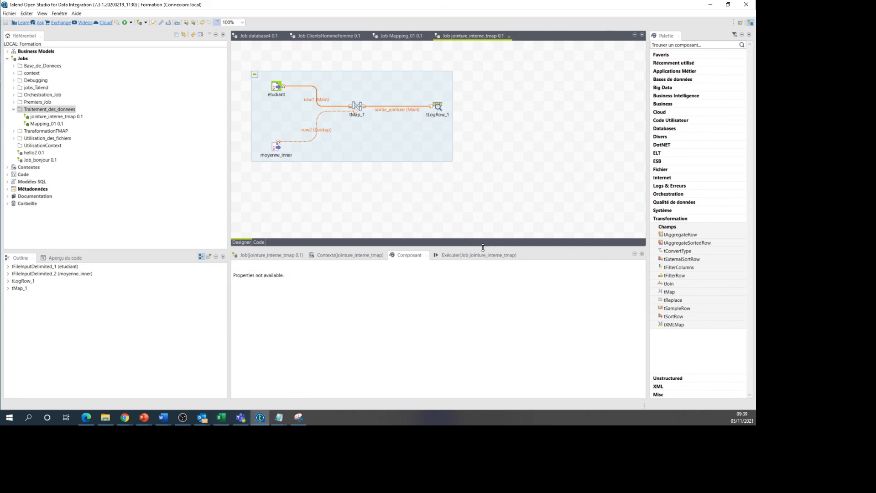
- Run the jointure_interne_tmap job and view its console output
left_click(457, 256)
left_click(307, 284)
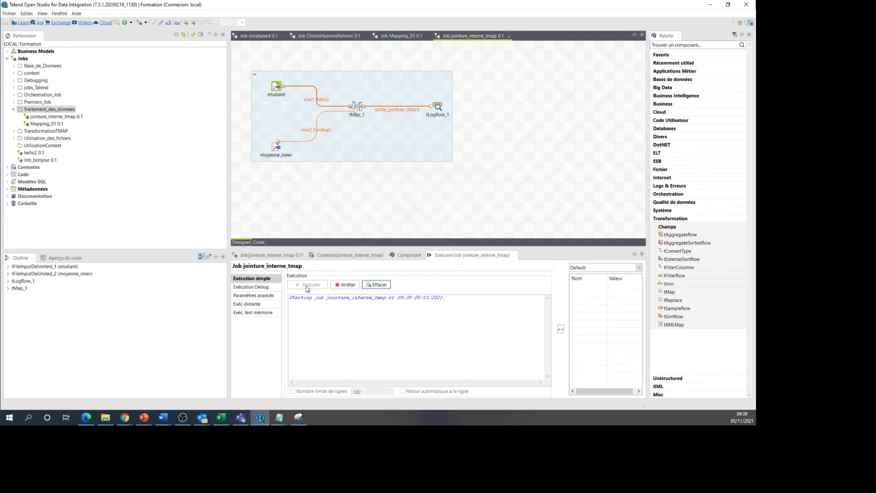
left_click_drag(546, 322, 546, 310)
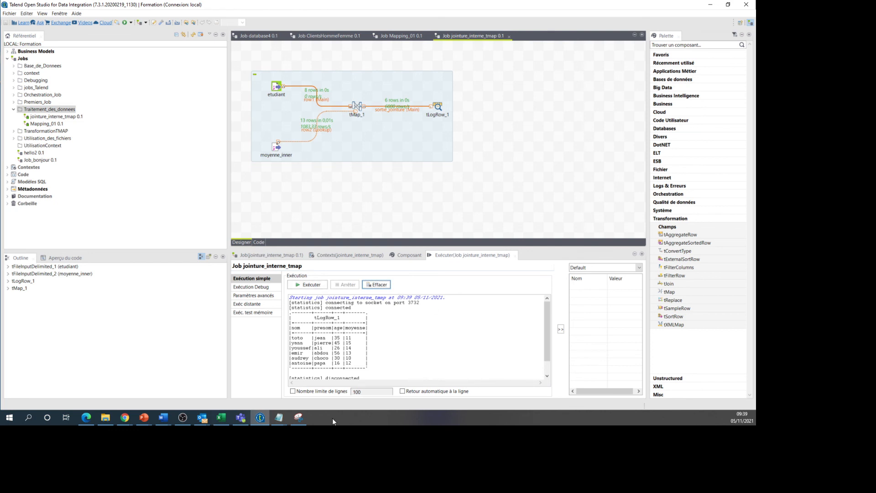
- Compare the contents of moyenne_inner.txt and etudiant.txt in Notepad with the job's output, and minimise both files
mouse_move(279, 421)
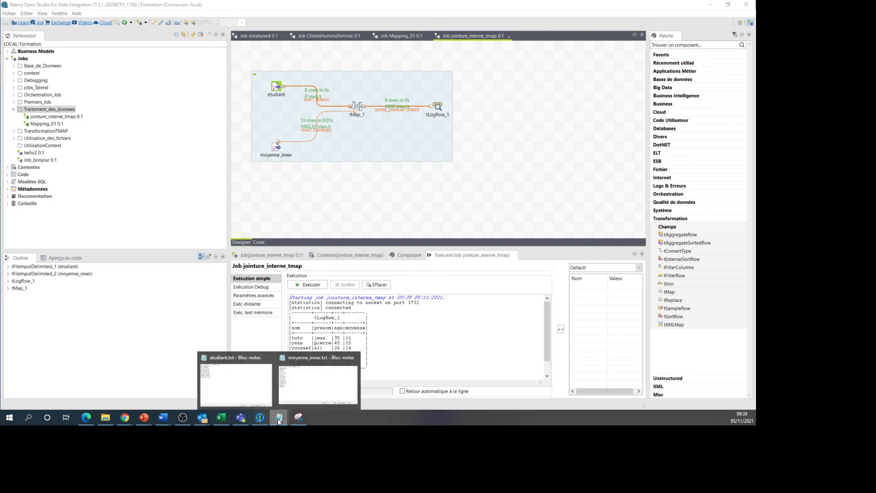
left_click(297, 385)
left_click(279, 417)
left_click(255, 352)
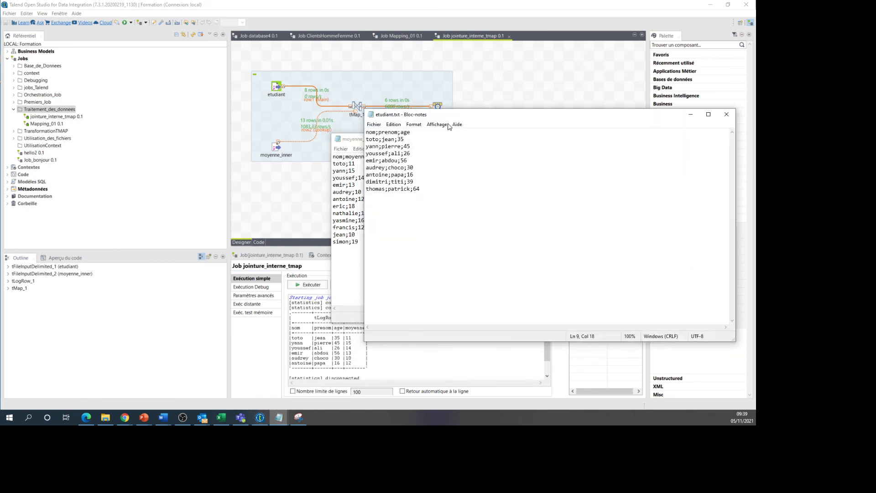
left_click_drag(469, 118, 505, 137)
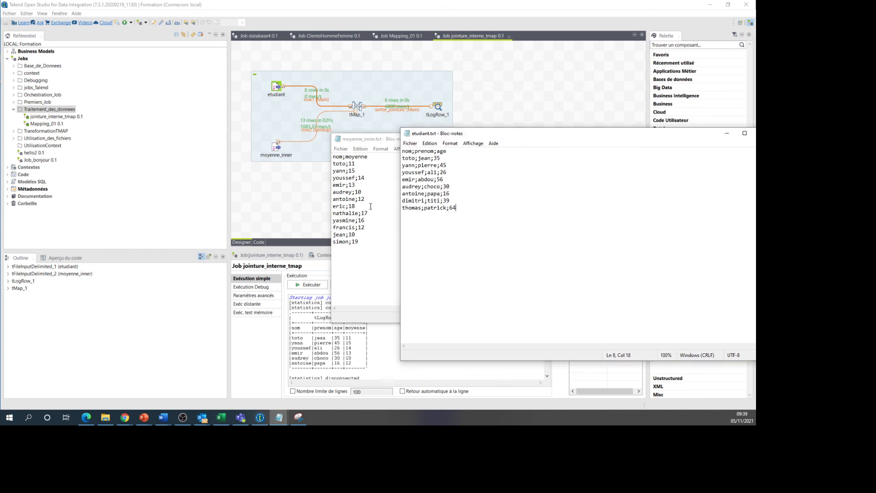
left_click(725, 136)
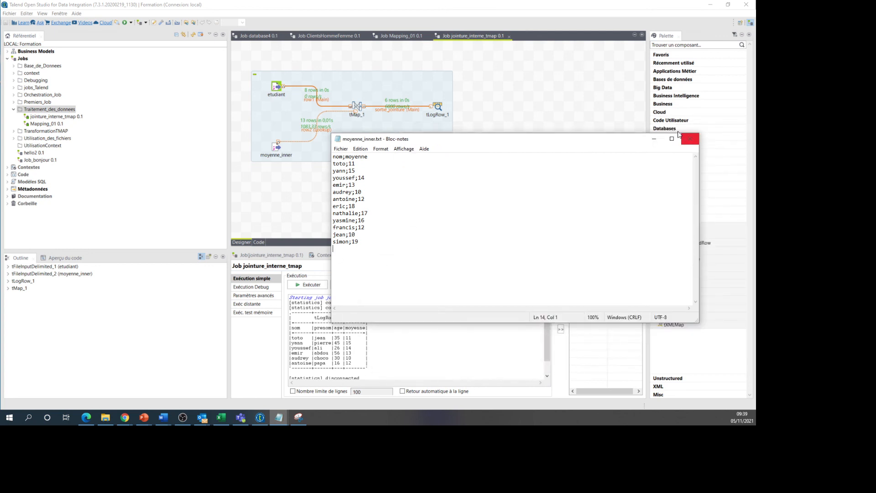
left_click(654, 137)
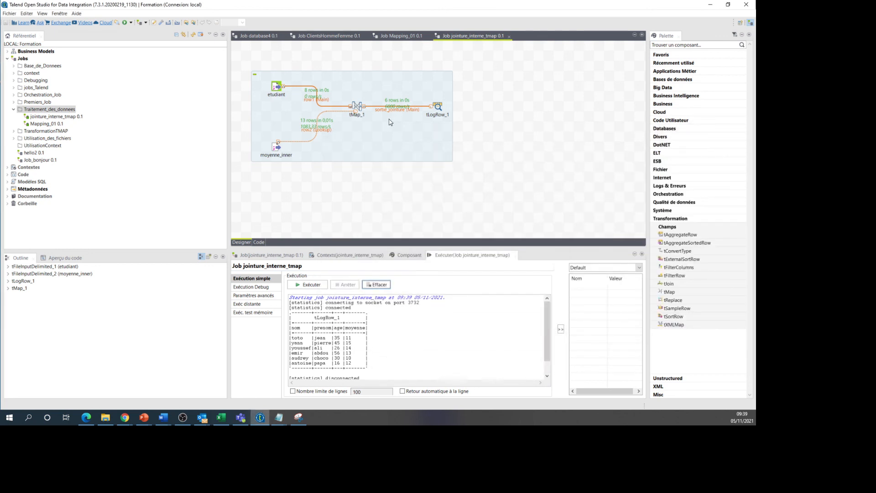